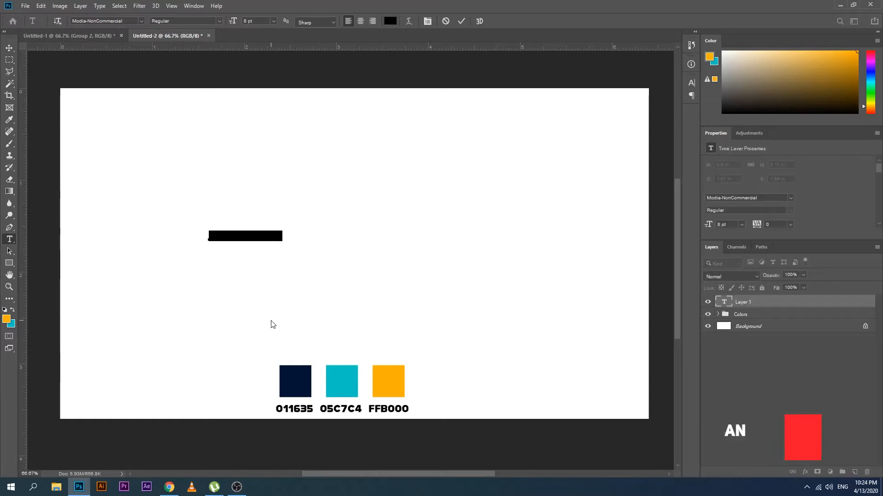
Enter the text "Super!" in the new text layer at a font size of 72 pt.
type("super")
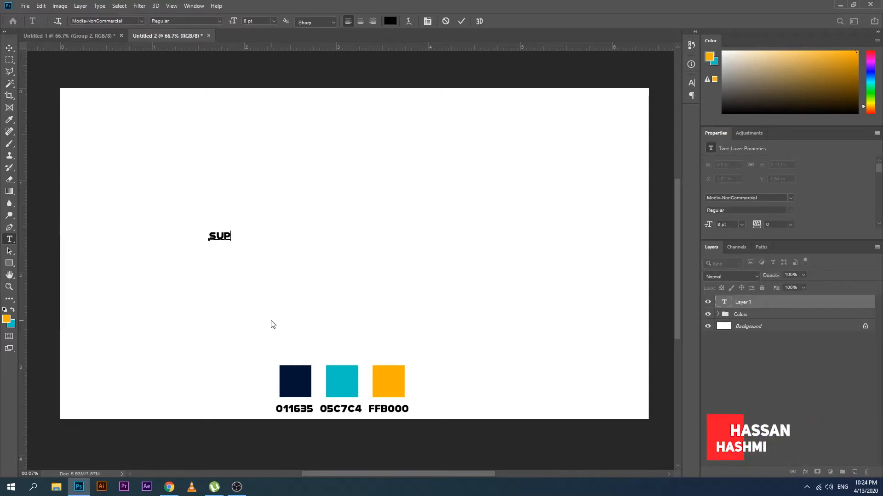
key("ctrl+a")
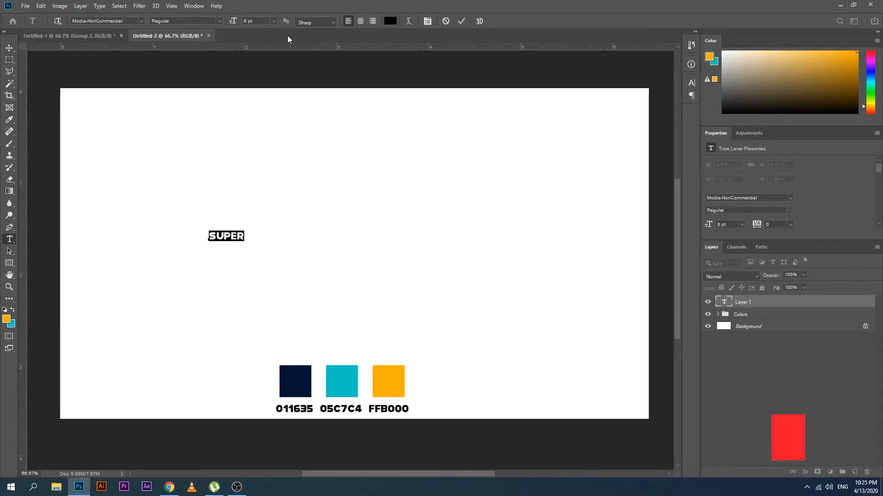
left_click(273, 20)
left_click(260, 160)
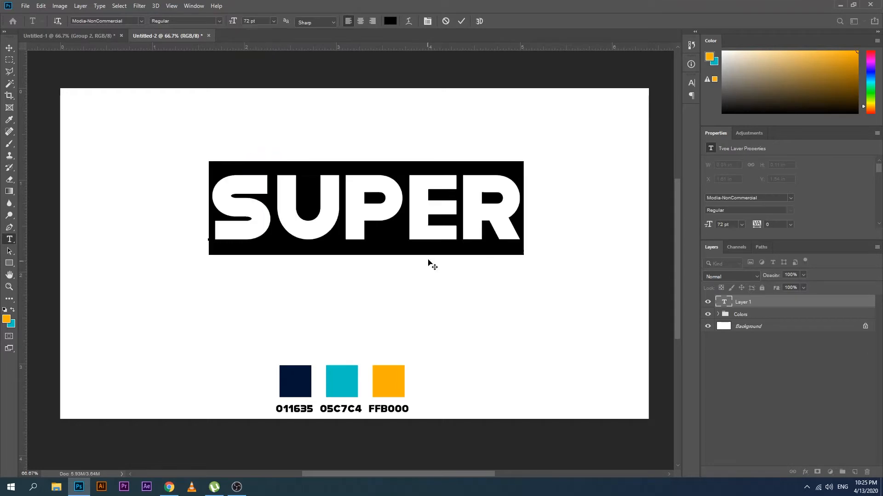
left_click(511, 232)
type("!")
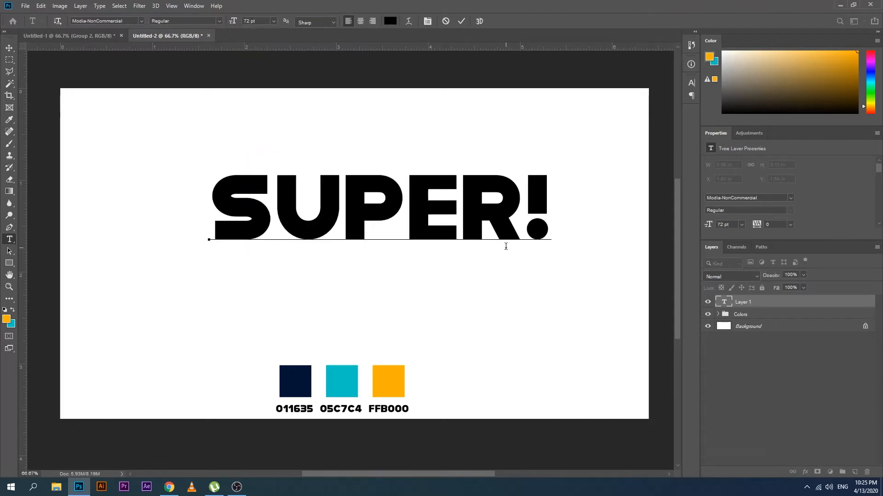
Enlarge the whole "Super!" text to 90 pt and reposition it near the middle of the canvas above the colour swatches.
key("ctrl+a")
left_click_drag(256, 21, 187, 21)
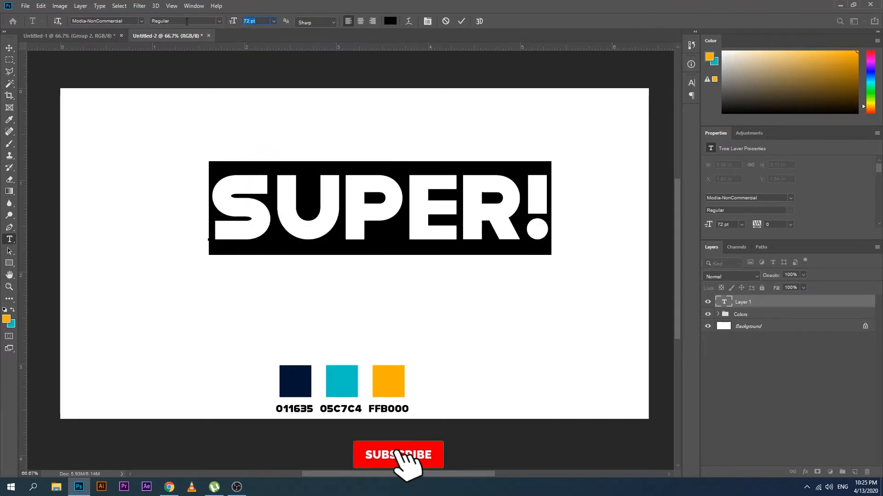
type("90")
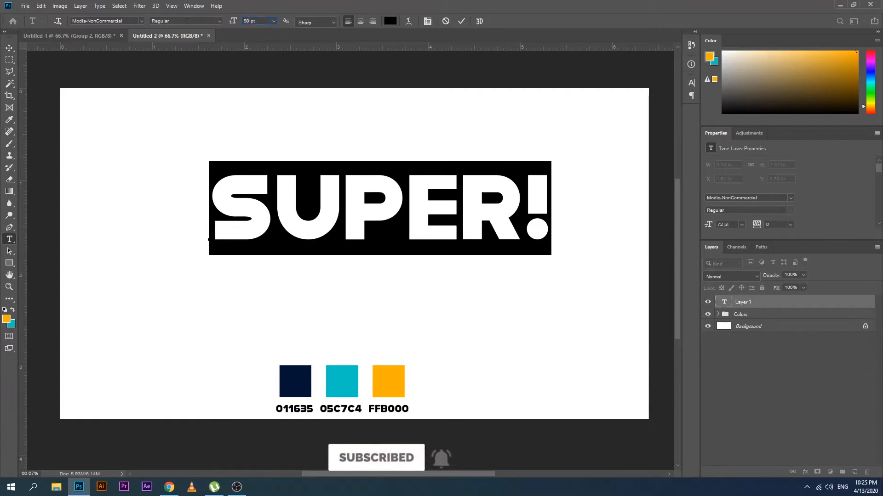
key("Return")
left_click(9, 48)
left_click_drag(413, 213, 346, 234)
Recolour the whole "Super!" text with the orange FFB000 sampled from the palette on the canvas.
left_click(9, 240)
left_click(267, 223)
key("ctrl+a")
left_click(390, 20)
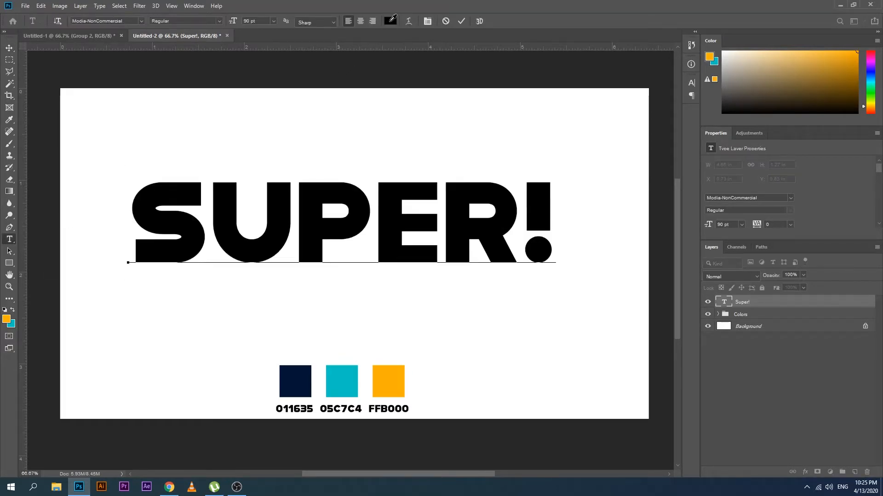
left_click(393, 380)
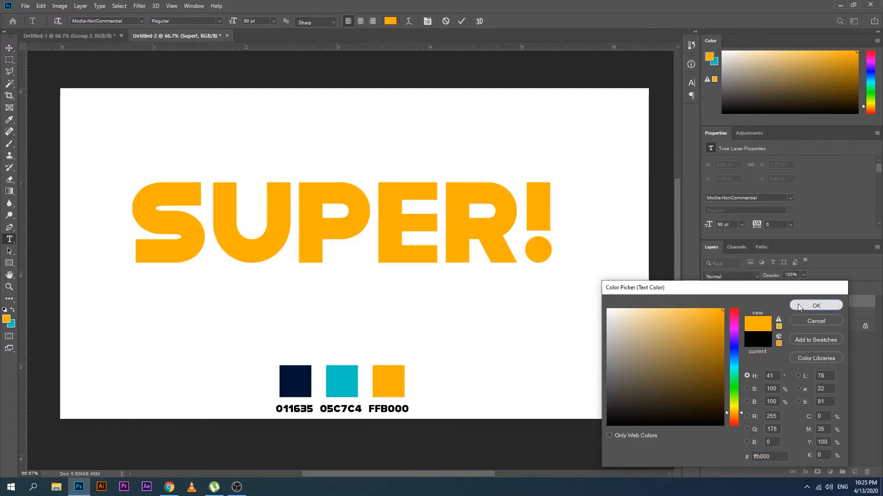
left_click(816, 305)
left_click(9, 48)
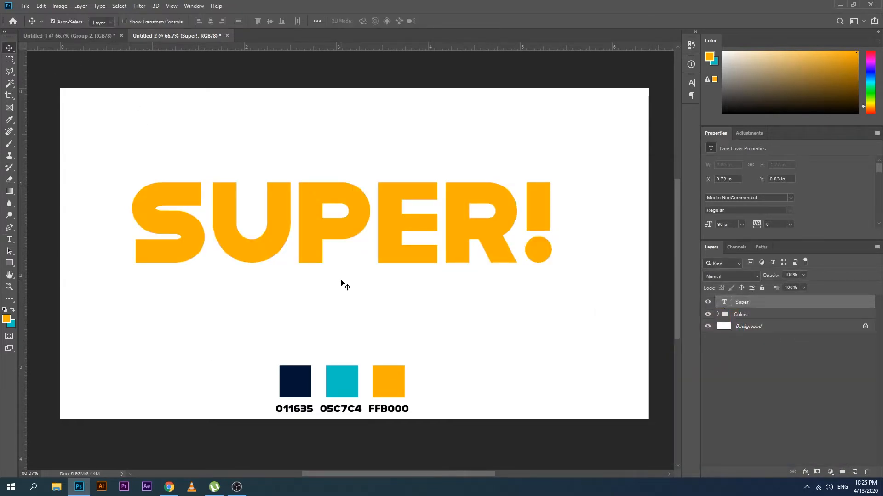
Add a Stroke layer style to the "Super!" layer, coloured with the dark navy 011635 sampled from the palette.
right_click(740, 303)
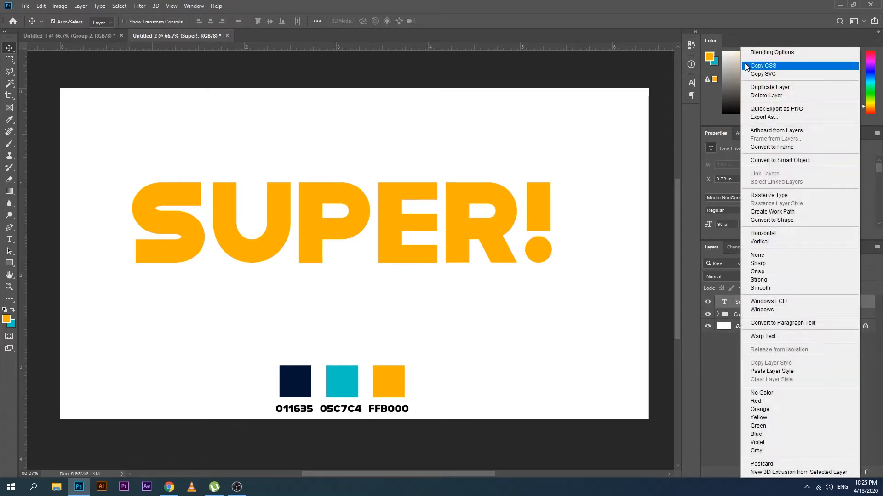
left_click(760, 53)
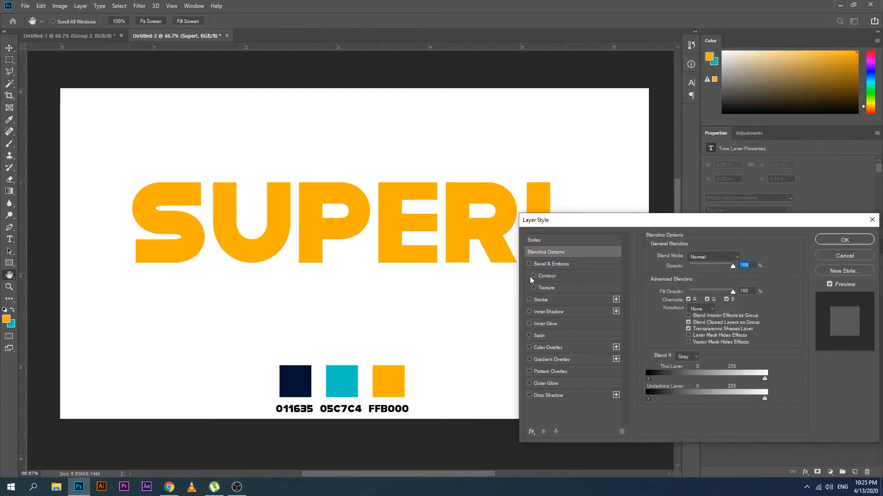
left_click(551, 302)
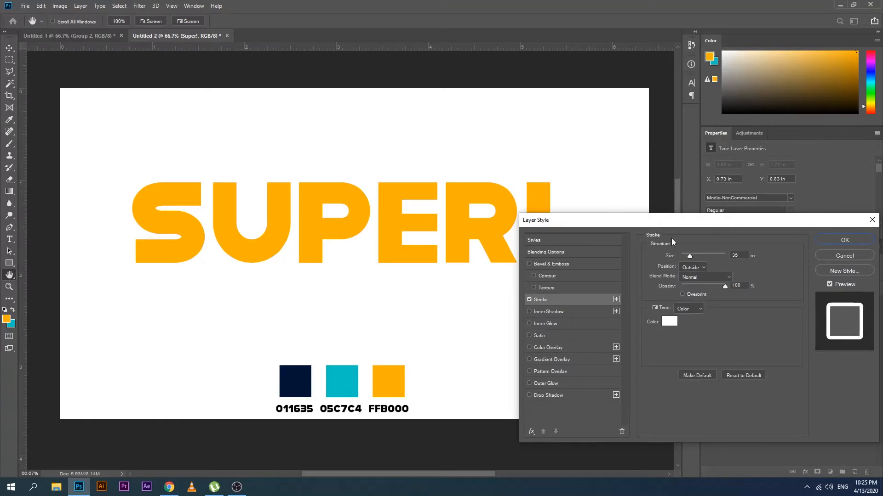
left_click(669, 322)
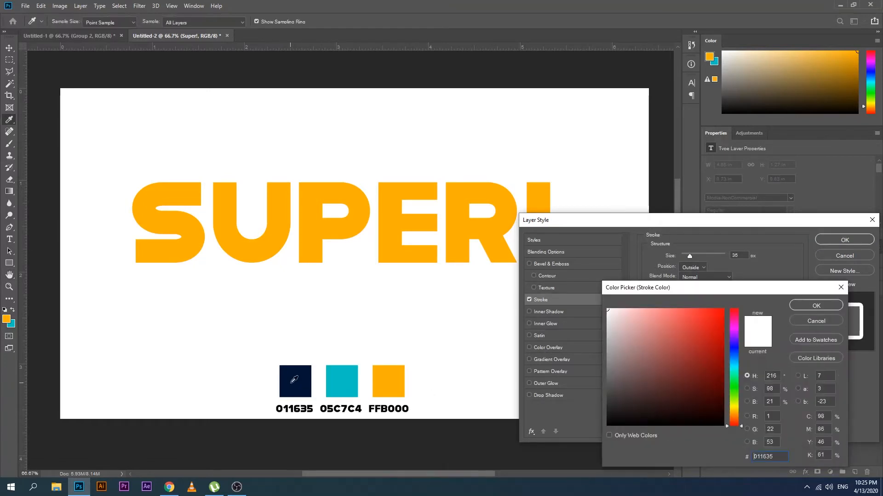
left_click(290, 391)
left_click(809, 306)
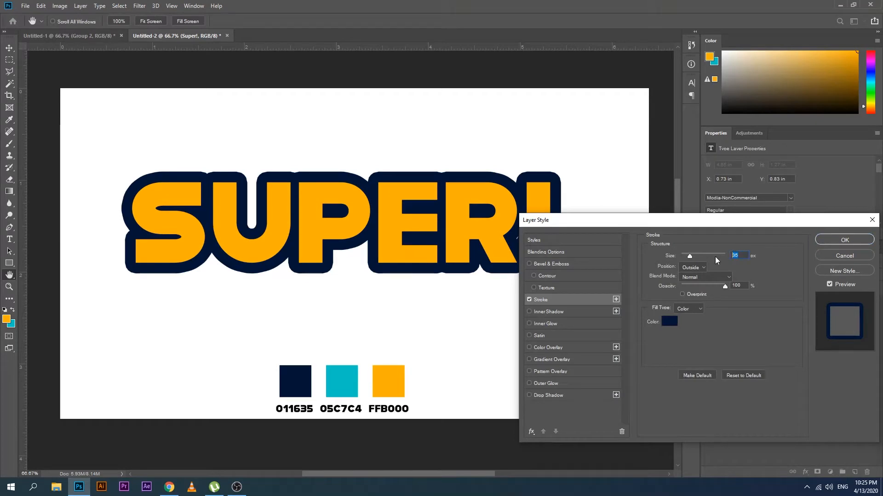
Compare stroke sizes of 30 px and 35 px on the text, and apply the layer style with 30 px.
type("30")
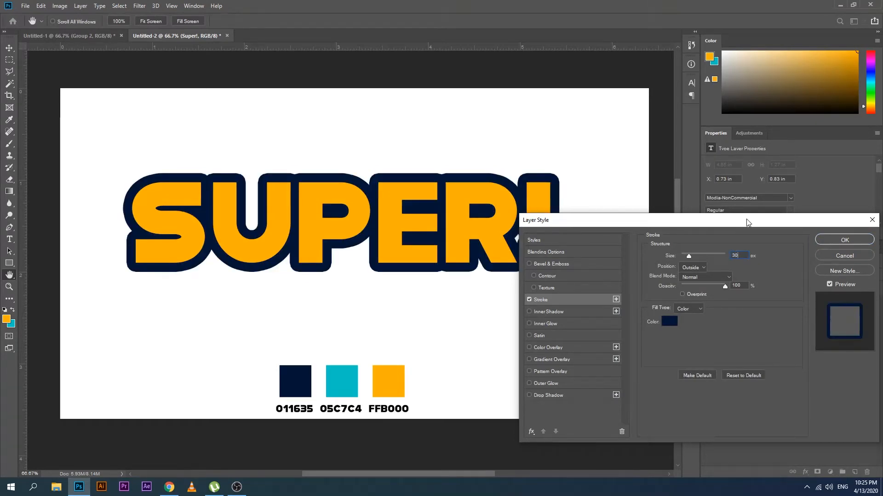
left_click_drag(747, 222, 631, 273)
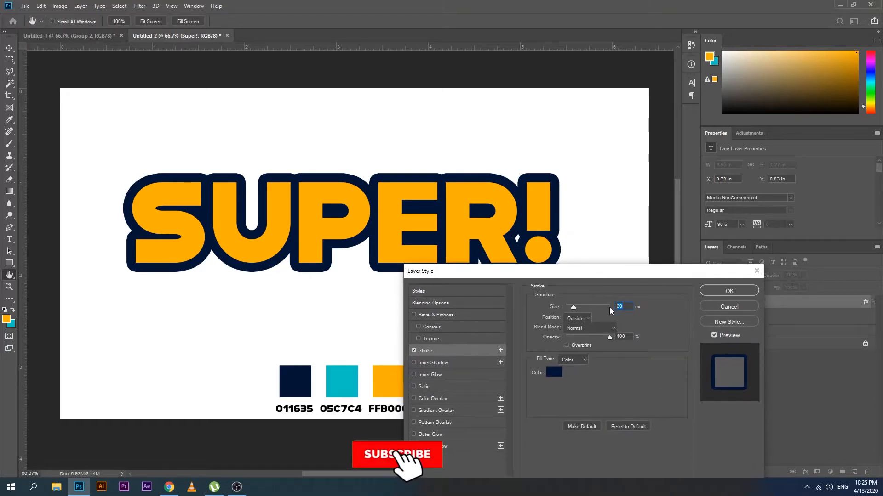
key("BackSpace")
type("5")
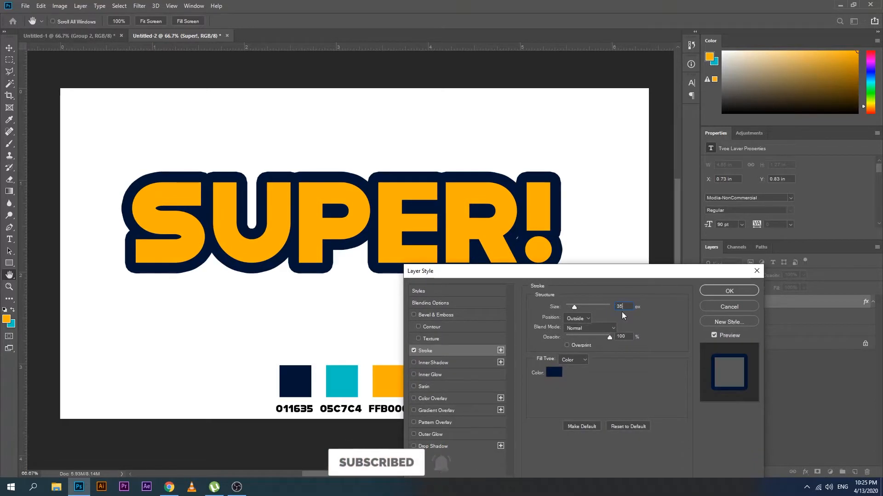
left_click_drag(626, 308, 597, 319)
type("30")
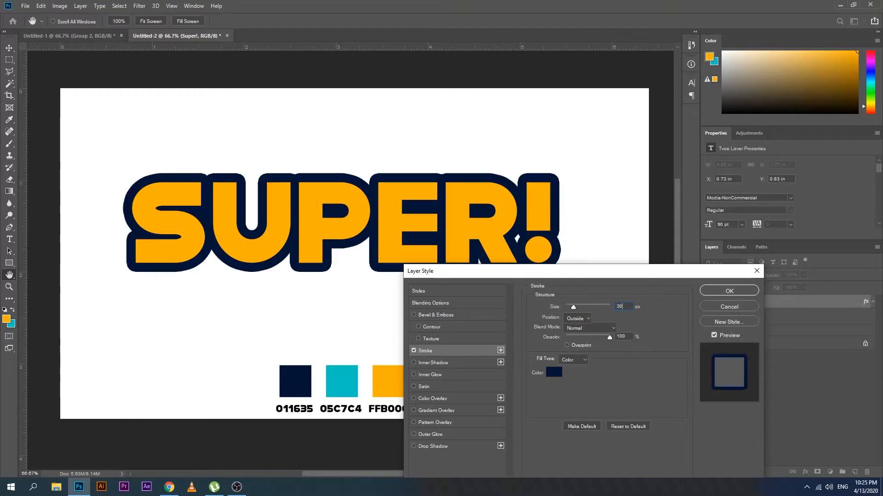
left_click(707, 293)
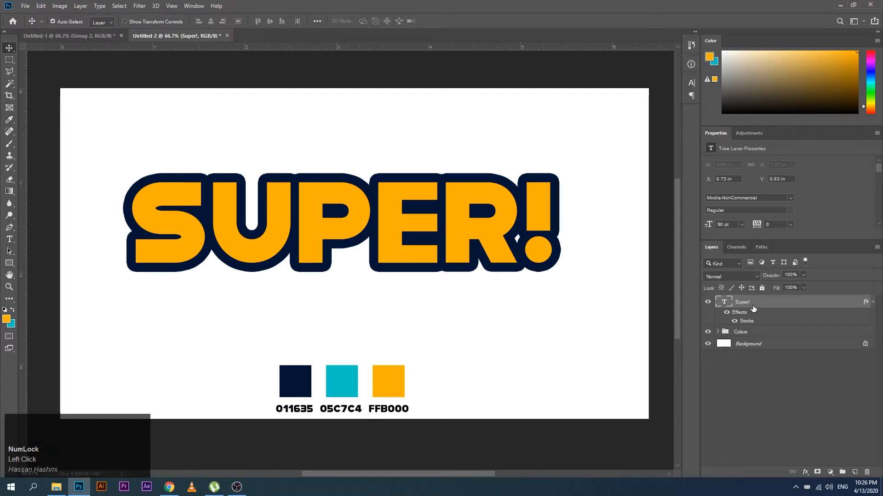
Duplicate the "Super!" text layer and put both copies into a group named "Upper".
key("ctrl+j")
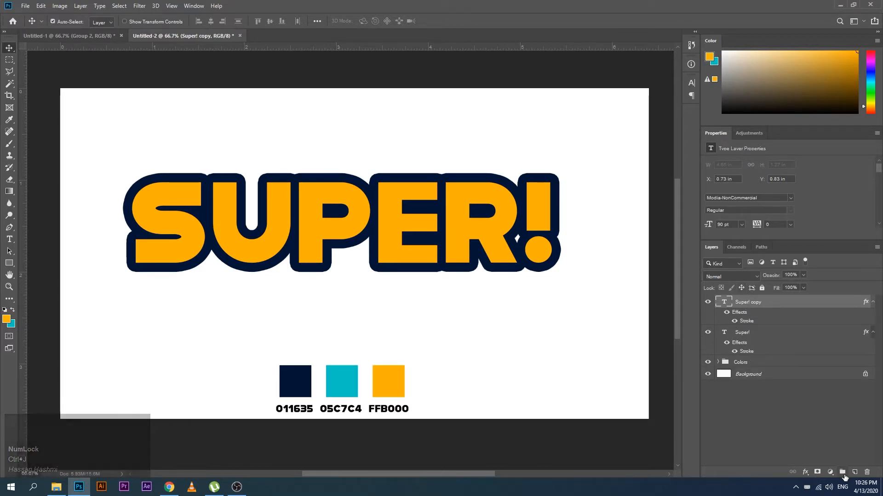
left_click(773, 341, "ctrl")
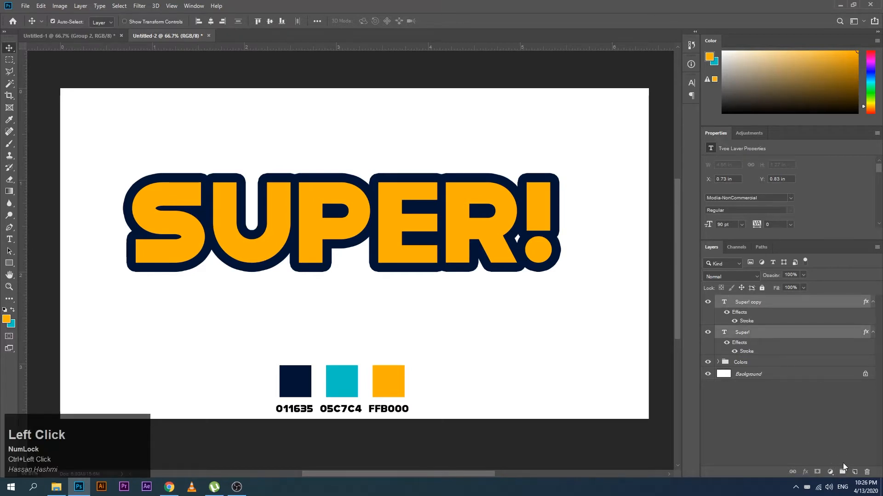
left_click(842, 472)
double_click(739, 302)
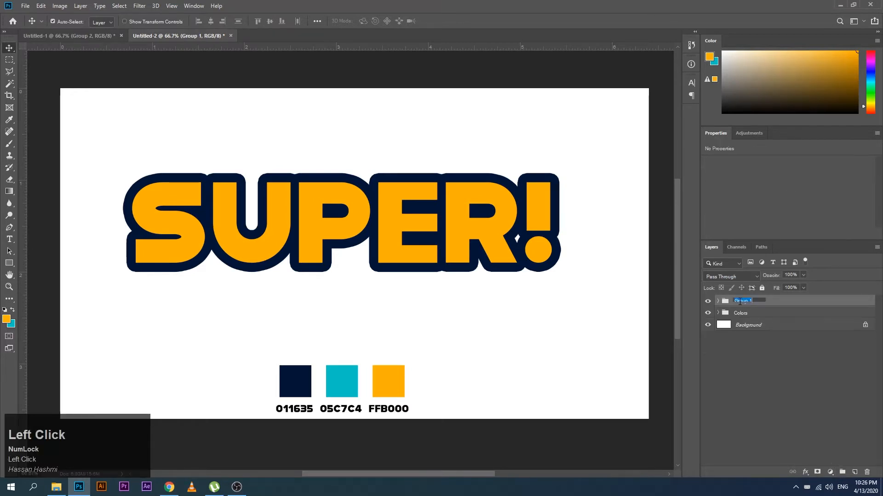
type("Upper")
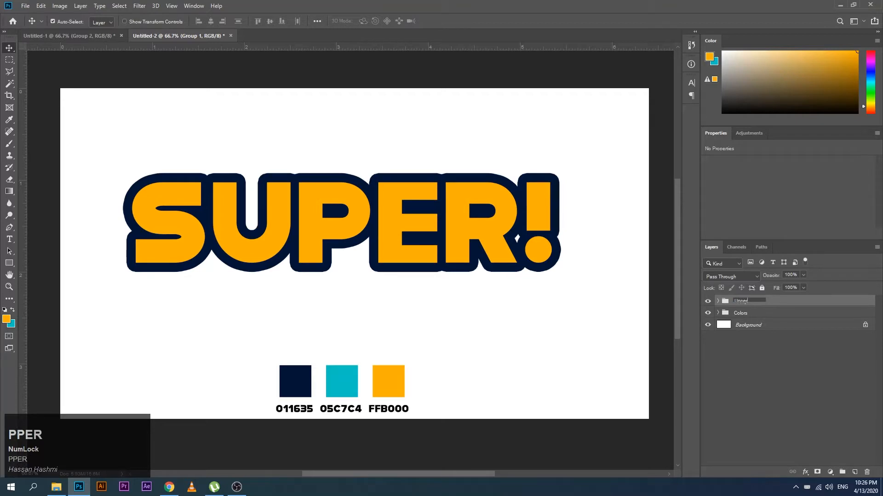
left_click(722, 372)
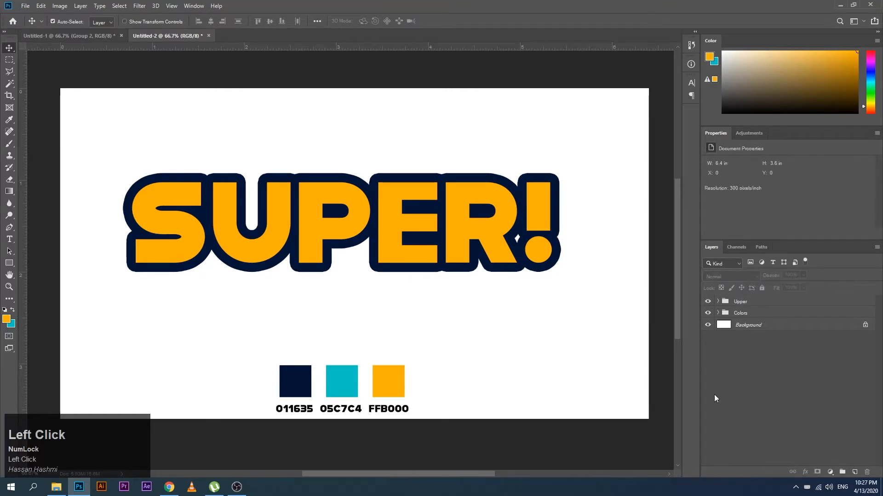
Nudge the original "Super!" layer inside the Upper group slightly right and down, to about X 0.76 in and Y 0.86 in.
left_click(717, 302)
left_click(752, 355)
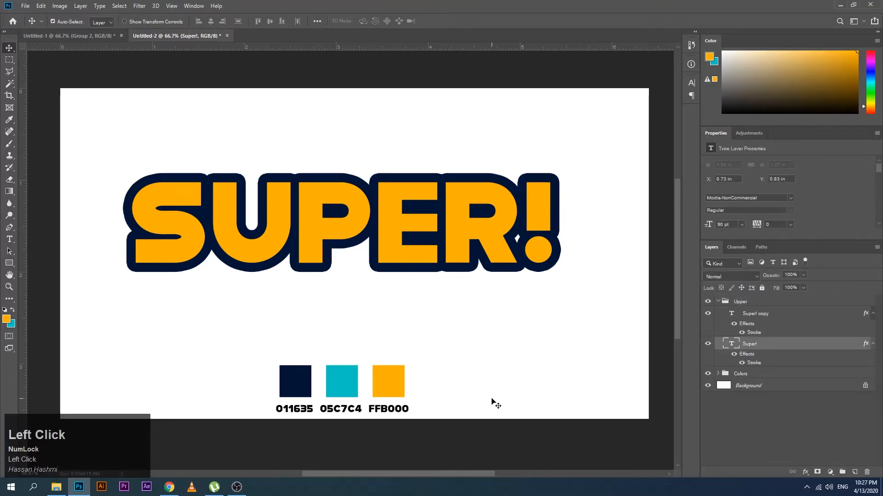
key("Right")
key("Right")
key("Right")
key("Right")
key("Right")
key("Right")
key("Right")
key("Down")
key("Down")
key("Down")
key("Down")
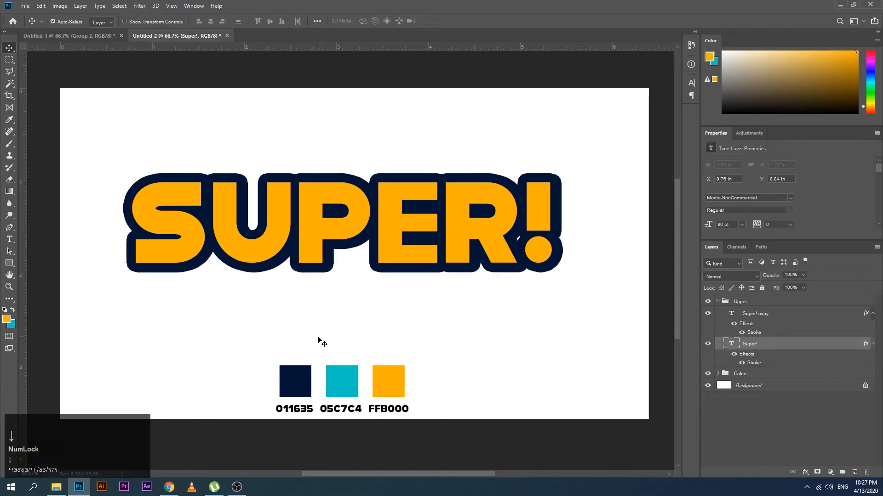
key("Down")
key("Down")
key("Down")
key("Down")
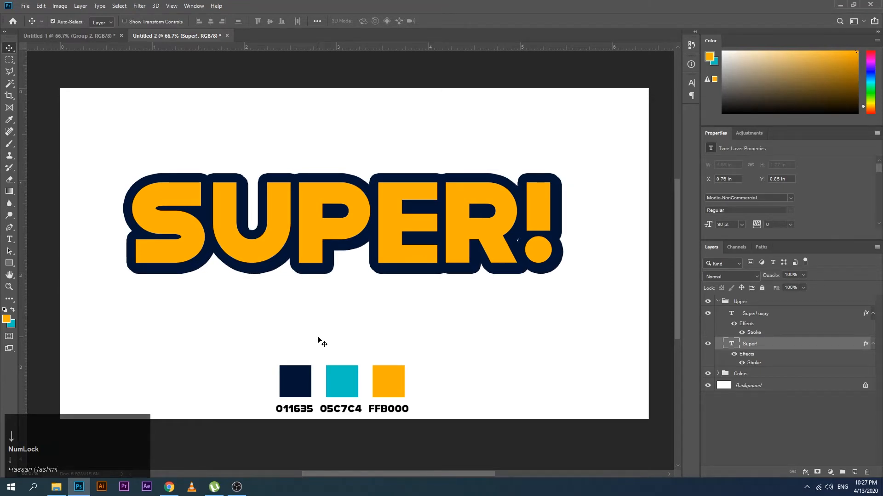
key("Right")
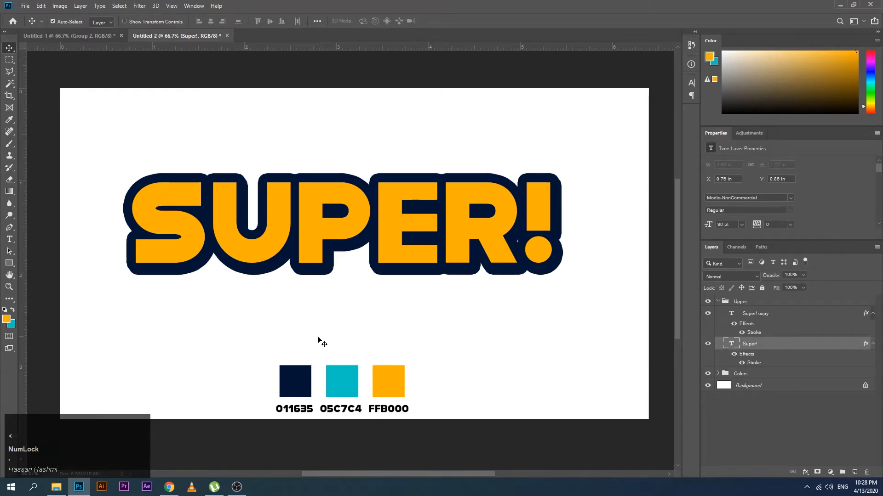
Duplicate the Upper group, place the copy beneath it in the layer stack, and rename the lower group "Lower".
left_click(718, 303)
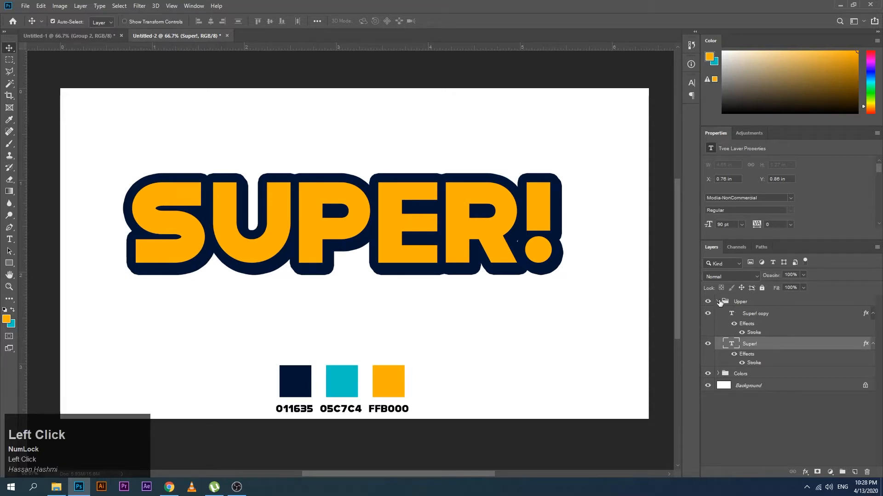
left_click_drag(737, 301, 855, 472)
left_click_drag(753, 313, 754, 313)
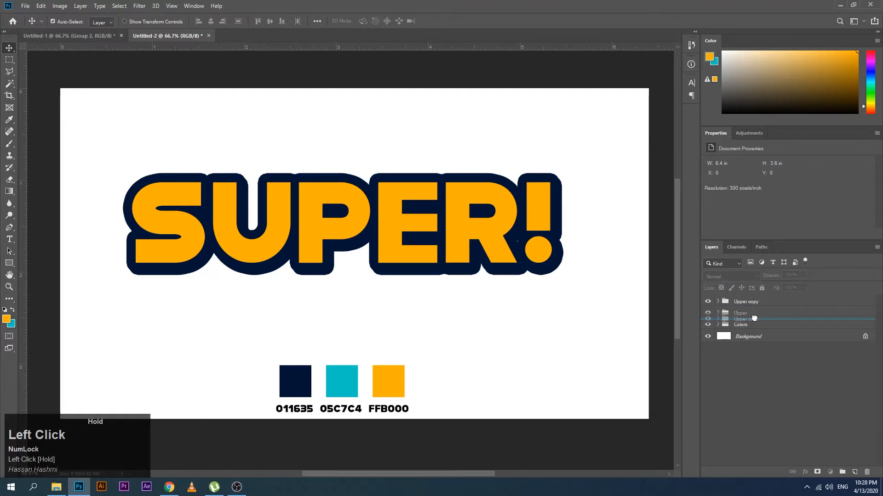
double_click(747, 313)
type("Lower")
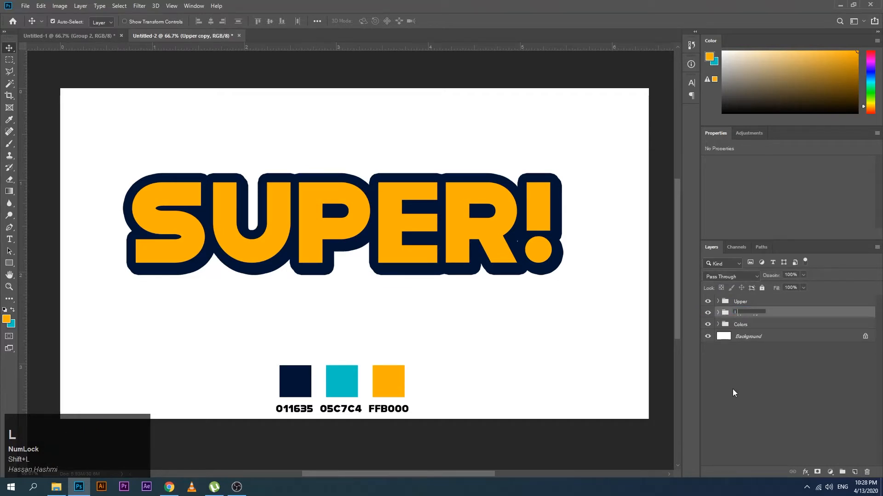
left_click(732, 389)
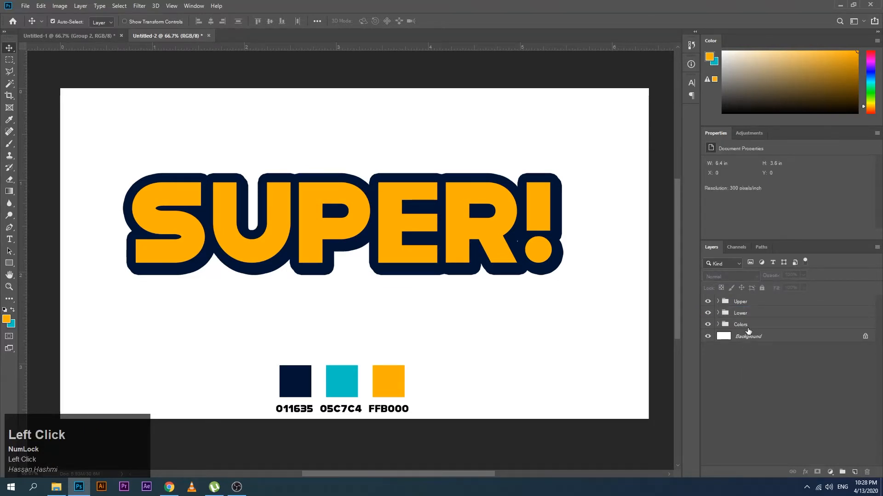
Shift the Lower group down and slightly right so it shows as an offset copy beneath the Upper text.
left_click(752, 315)
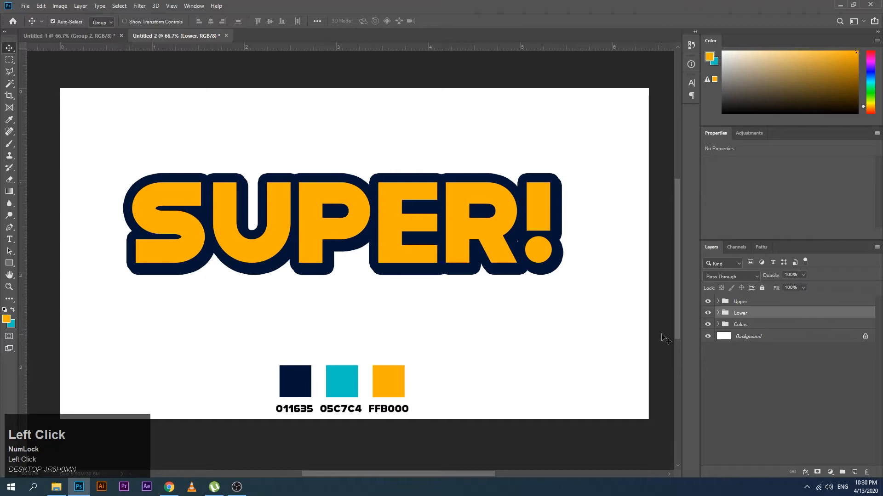
key("shift+Down")
key("shift+Down")
key("shift+Down")
key("shift+Down")
key("shift+Down")
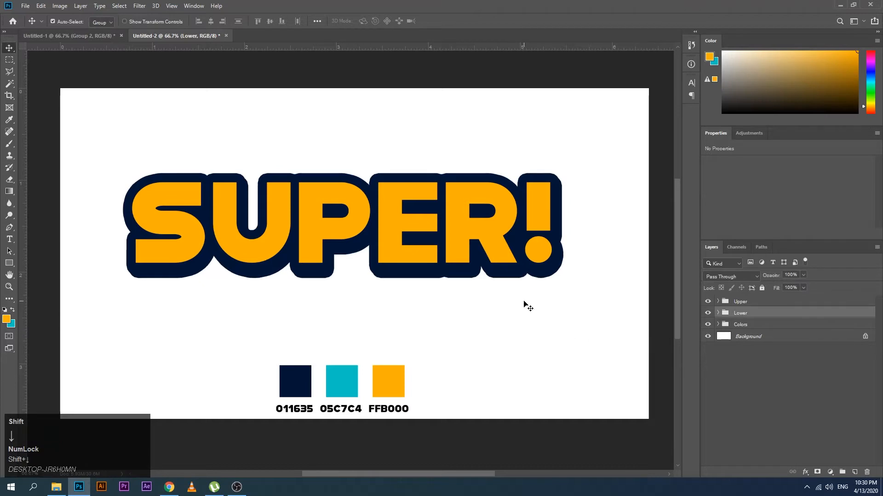
key("shift+Right")
key("shift+Right")
key("shift+Right")
key("shift+Down")
key("shift+Down")
key("shift+Down")
key("shift+Down")
key("shift+Down")
key("shift+Down")
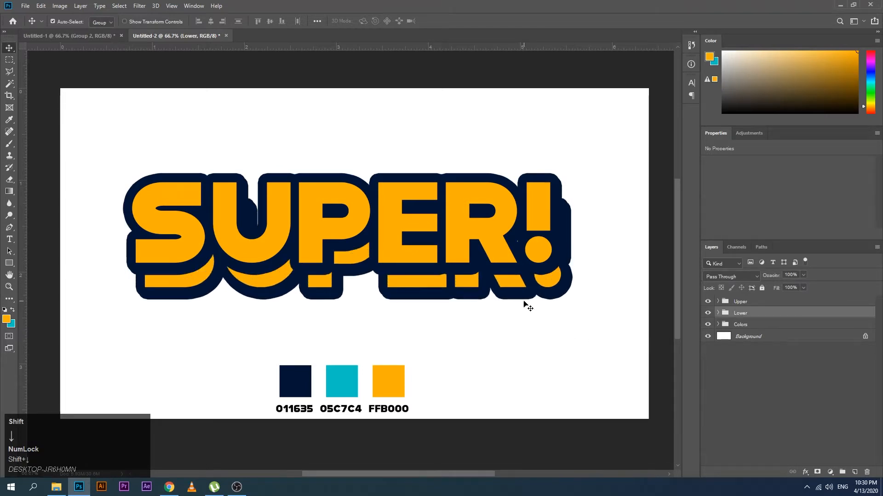
Nudge the Lower group further right beneath the Upper text, placing its "Super! copy" layer at about X 1 in and Y 1.11 in.
key("shift+Right")
key("shift+Right")
key("shift+Right")
key("shift+Right")
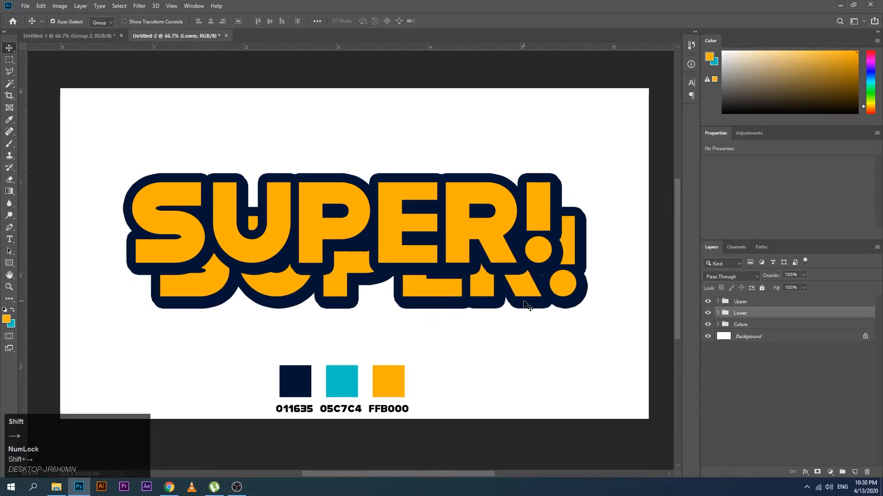
key("shift+Right")
key("shift+Up")
key("shift+Up")
key("shift+Right")
key("shift+Left")
key("shift+Left")
key("shift+Up")
key("shift+Up")
key("shift+Right")
key("shift+Left")
key("shift+Left")
key("shift+Down")
key("shift+Up")
key("shift+Down")
key("shift+Down")
key("shift+Up")
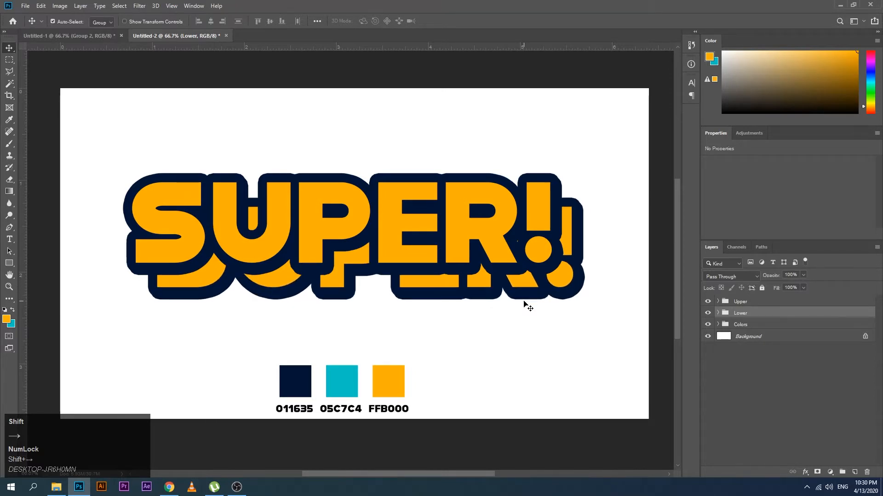
key("shift+Right")
key("Down")
key("Down")
key("Down")
key("Down")
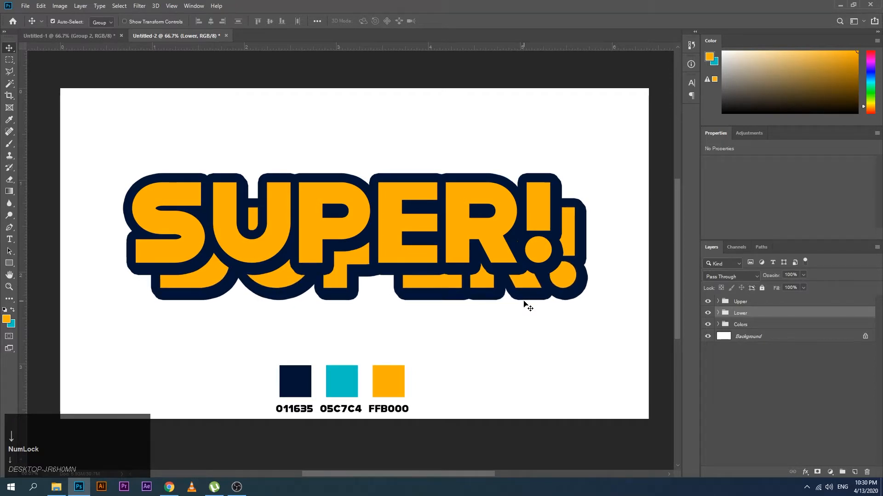
left_click(11, 52)
Hide the Upper group and recolour the "Super! copy" text in the Lower group to the teal swatch 05C7C4.
left_click(708, 302)
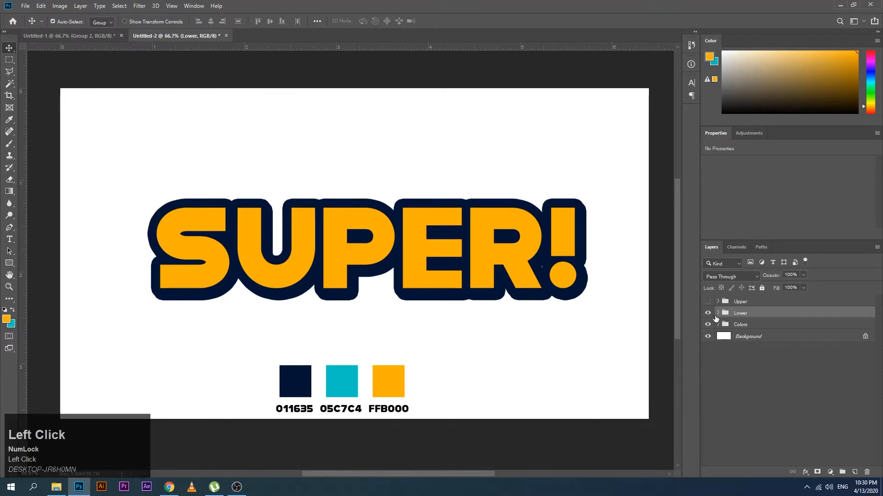
left_click(718, 314)
left_click(759, 334)
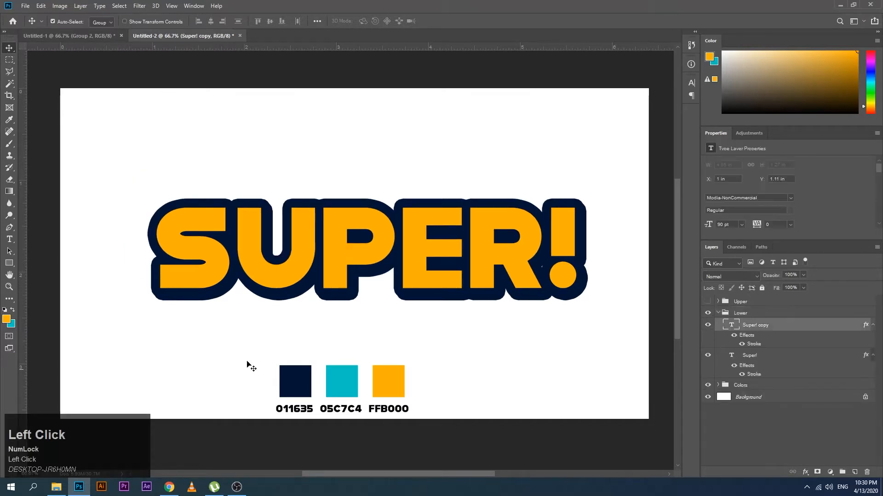
key("t")
left_click(331, 244)
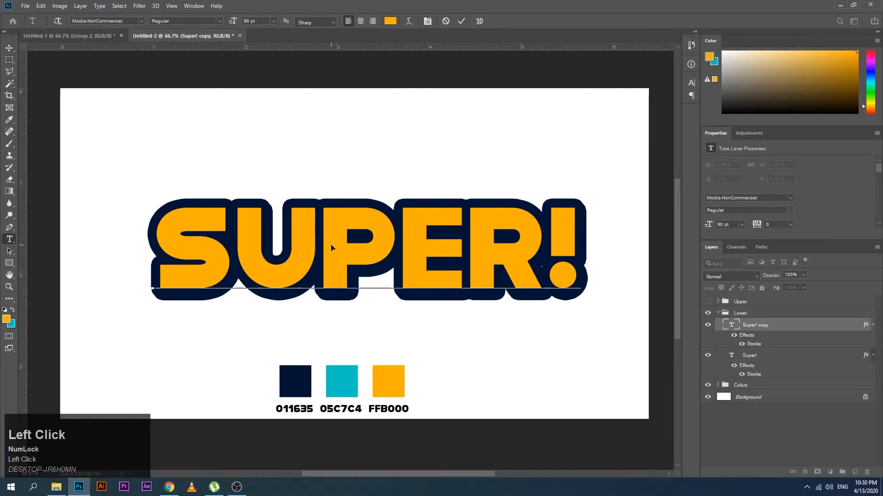
key("ctrl+a")
left_click(390, 22)
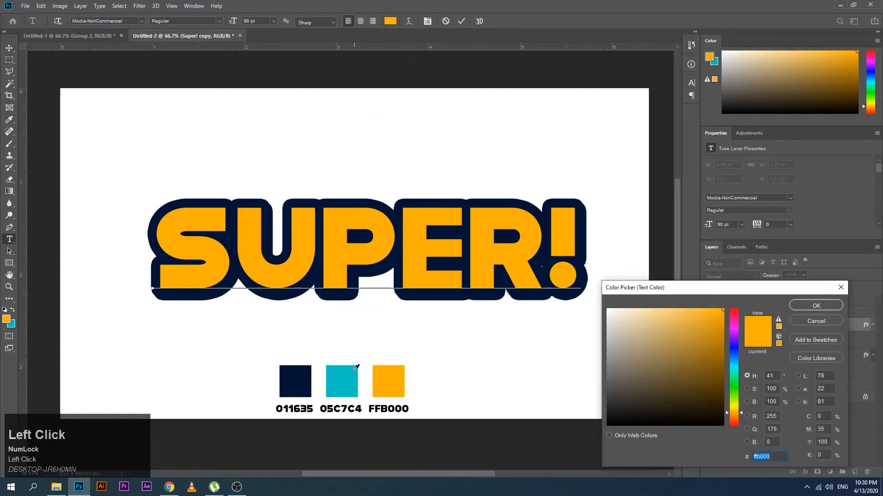
left_click(342, 382)
left_click(816, 306)
Recolour the bottom "Super!" text layer in the Lower group to teal 05C7C4, checking it with the layer above briefly hidden.
left_click(753, 358)
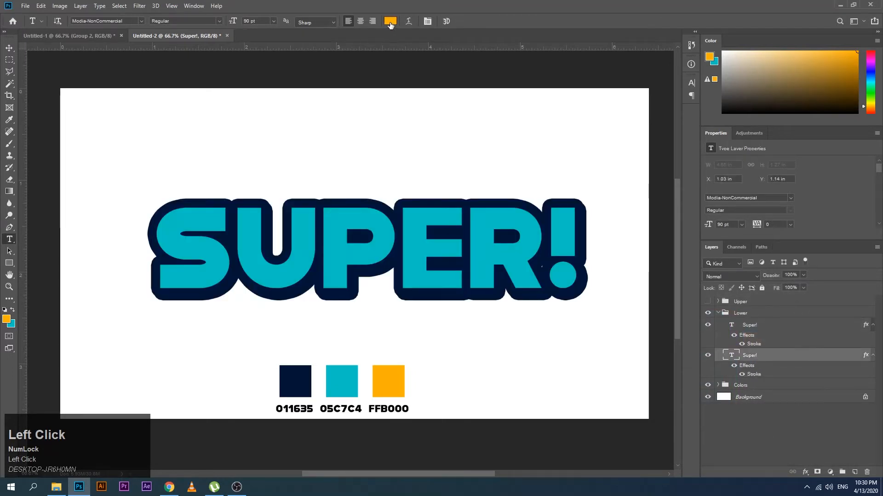
left_click(390, 22)
left_click(345, 373)
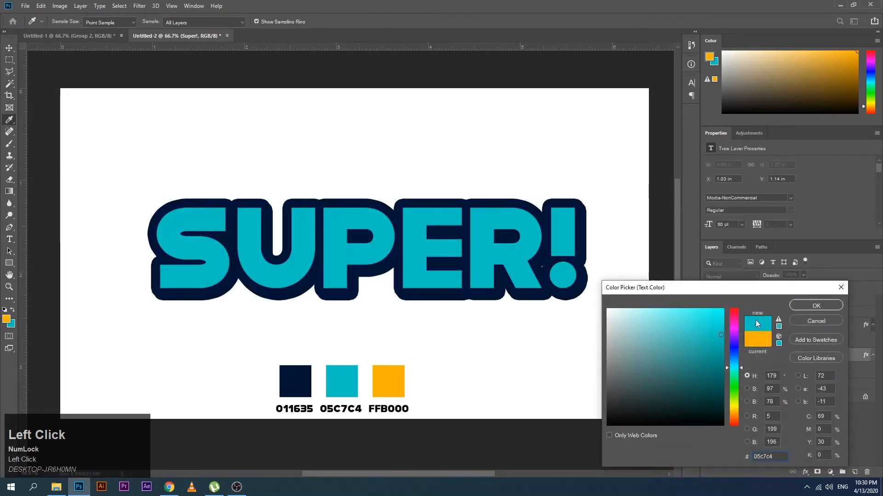
left_click(816, 305)
left_click(709, 326)
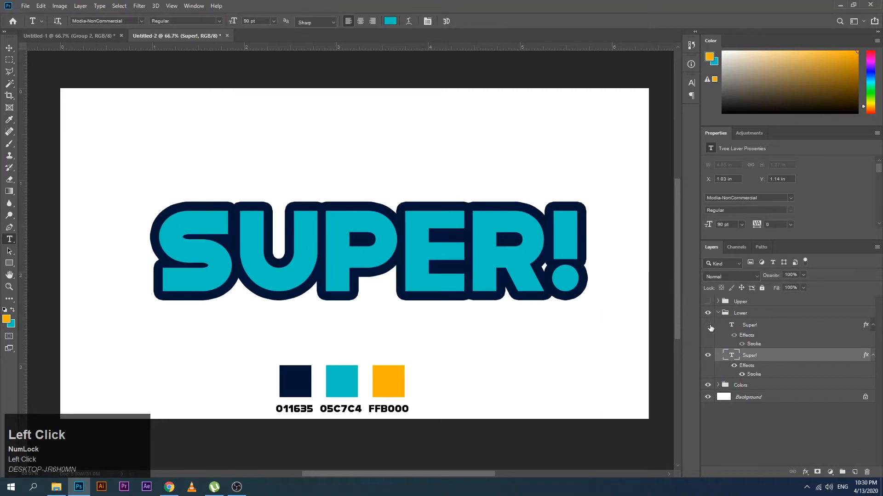
left_click(710, 326)
Collapse the Lower group and make the Upper group visible again.
left_click(718, 313)
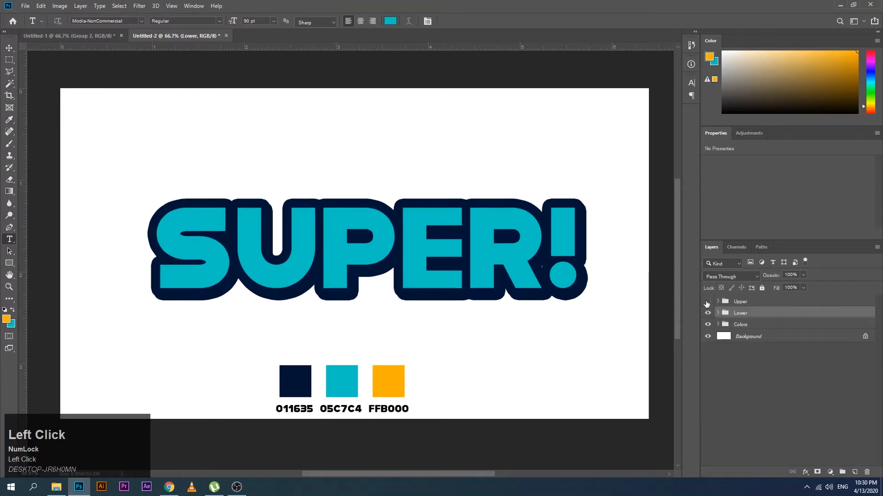
left_click(708, 302)
left_click(9, 47)
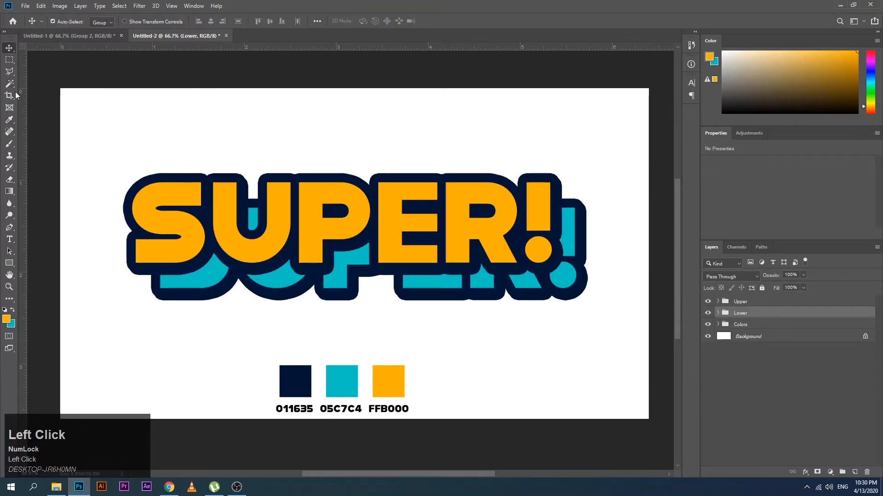
Add a new layer above the Upper group and set the Pen tool's shape fill to navy.
left_click(9, 286)
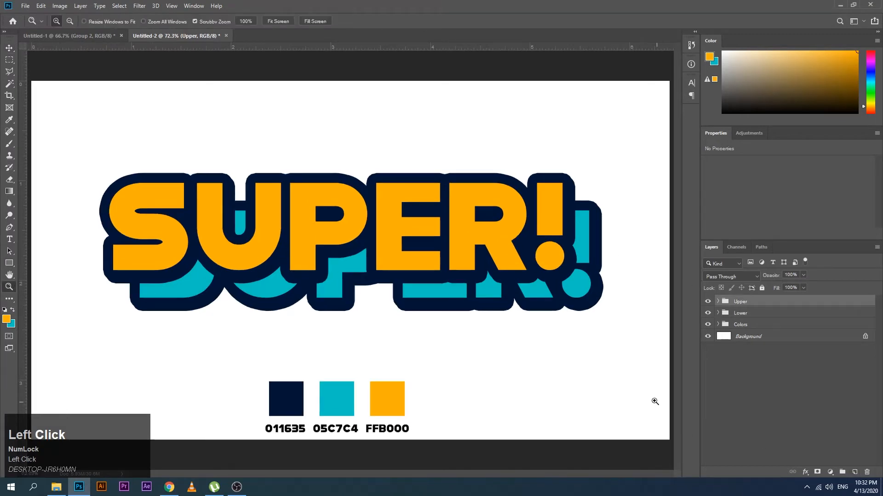
left_click(855, 473)
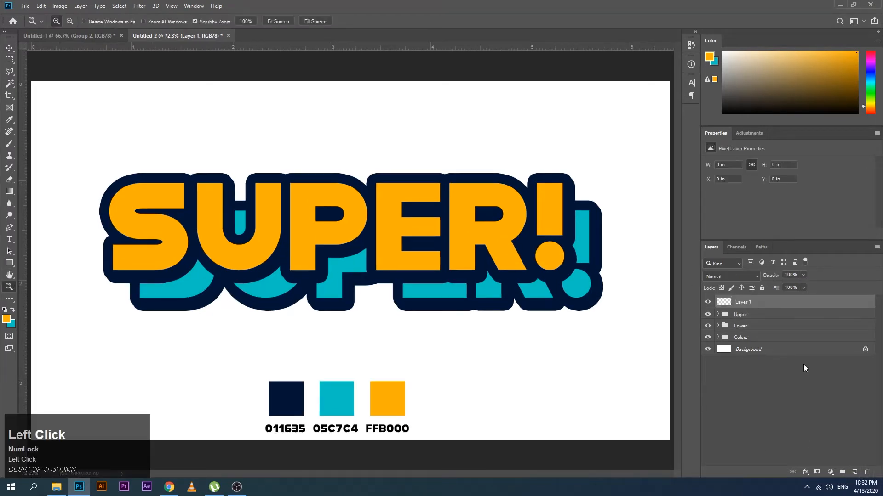
left_click(597, 206)
left_click(597, 207)
left_click(597, 206)
key("space")
left_click_drag(561, 216, 500, 274)
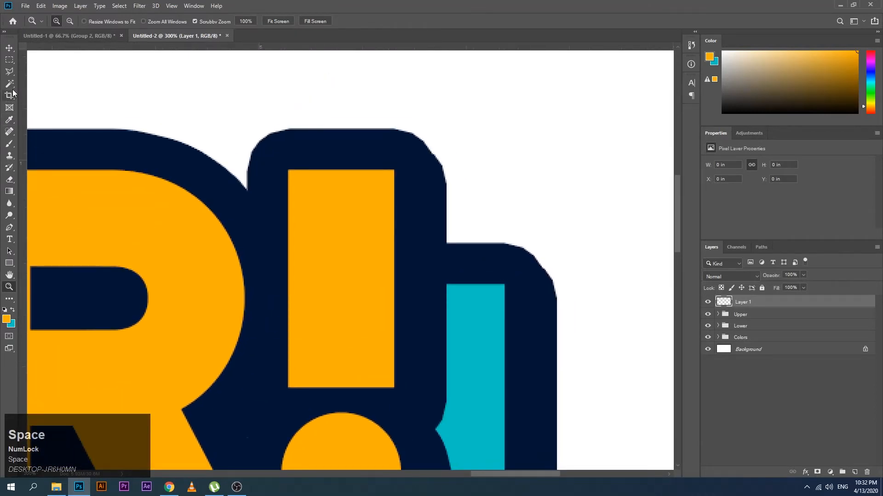
left_click(10, 228)
left_click(104, 21)
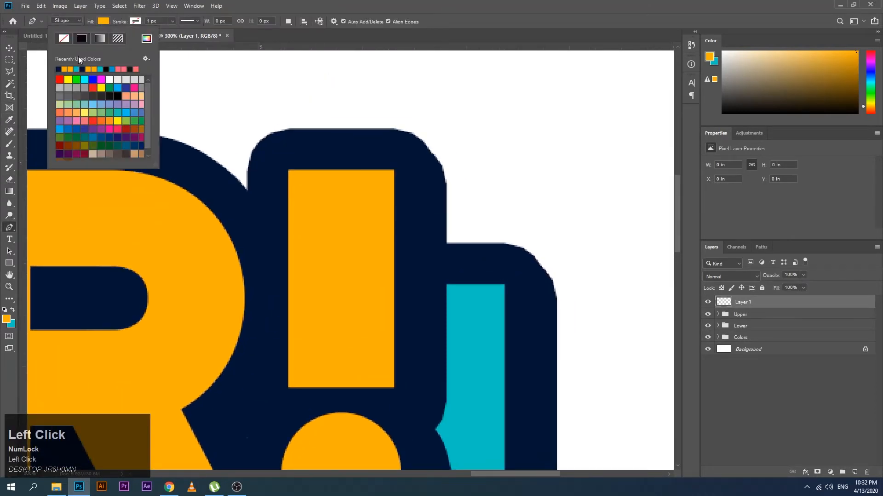
Draw a navy shape about 83 × 81 px bridging the upper-right corners of the two exclamation mark outlines.
left_click(429, 164)
left_click(422, 261)
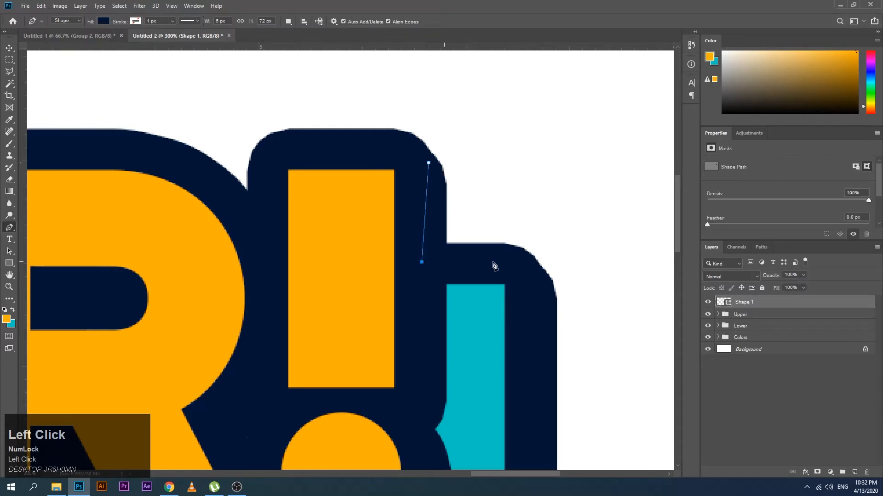
left_click(537, 261)
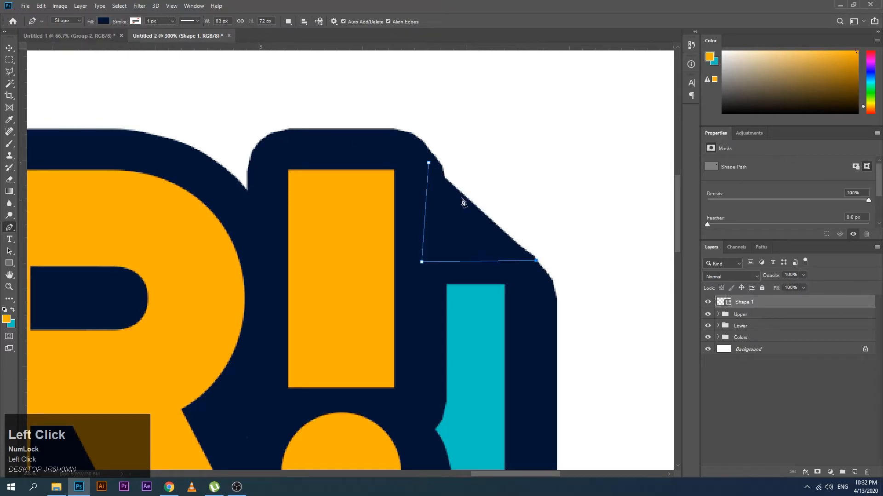
left_click(430, 150)
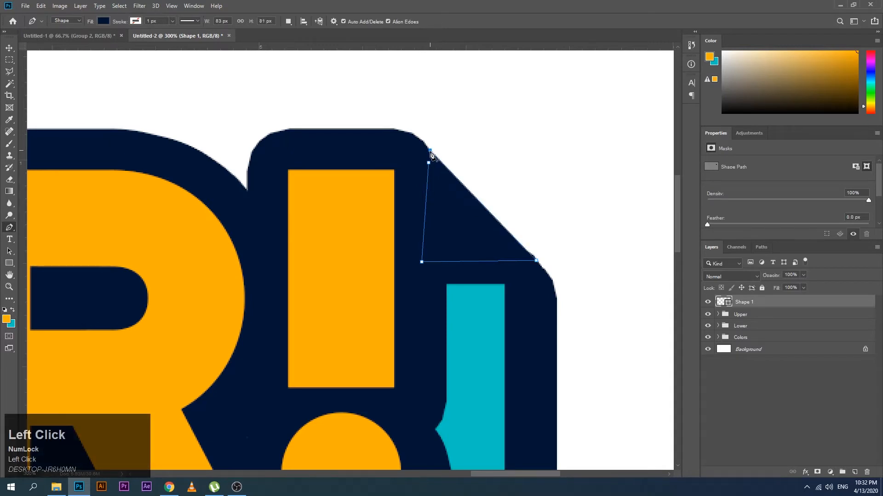
left_click(10, 48)
left_click_drag(229, 202, 230, 261)
key("ctrl+z")
Draw a closed navy shape about 85 × 194 px covering the gap inside the orange letter U.
key("space")
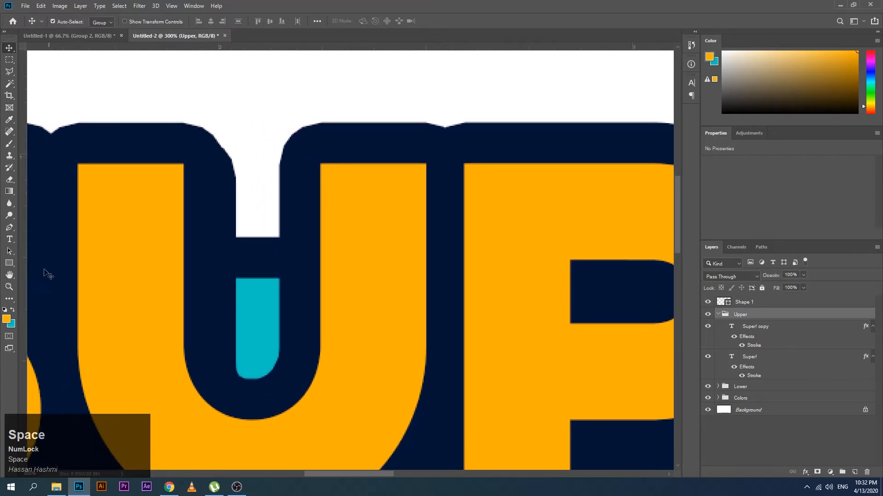
key("p")
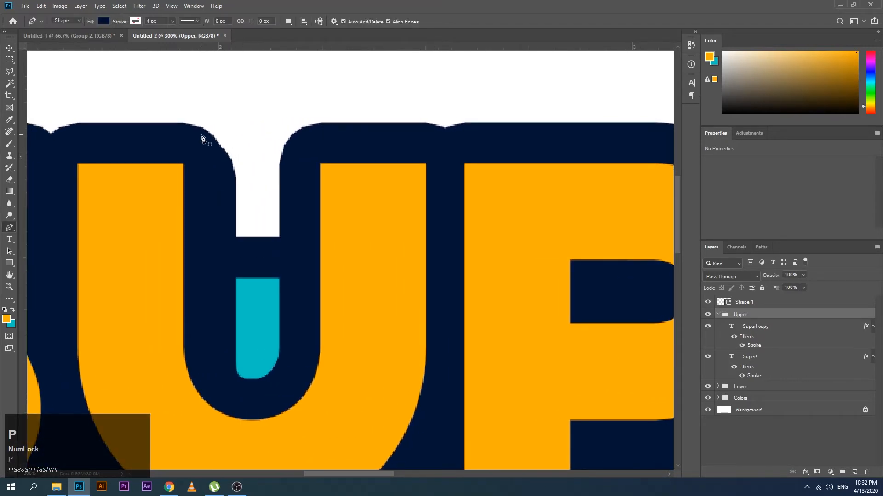
left_click(190, 126)
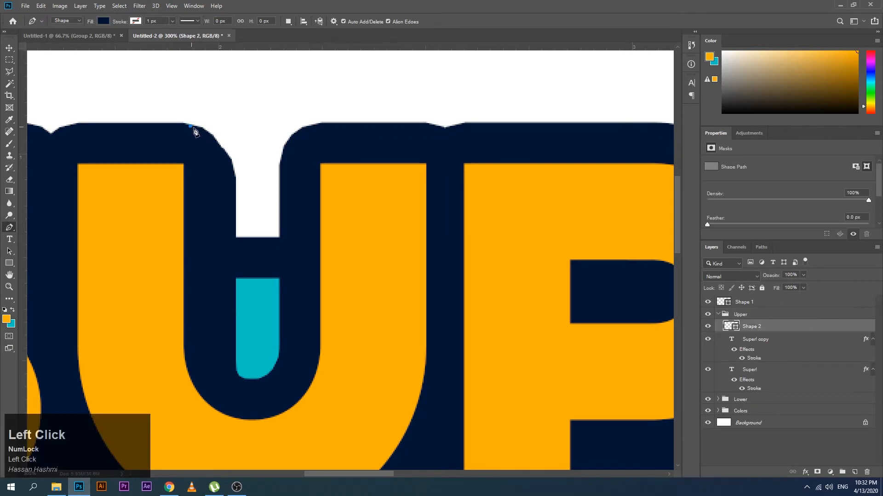
left_click(307, 127)
left_click(302, 366)
left_click(215, 394)
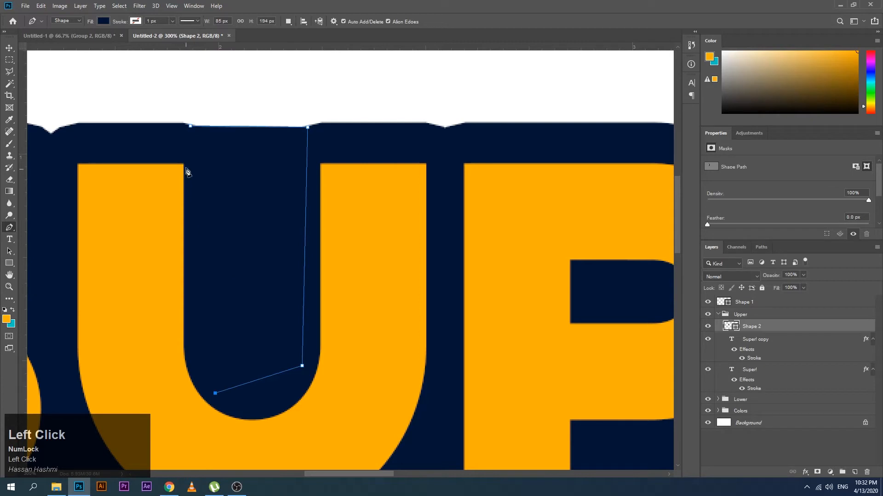
left_click(191, 126)
Draw a closed navy shape about 88 × 92 px bridging the lower-left corners of the two S outlines, and deselect it.
key("space")
left_click_drag(88, 262, 467, 242)
left_click_drag(363, 386, 445, 360)
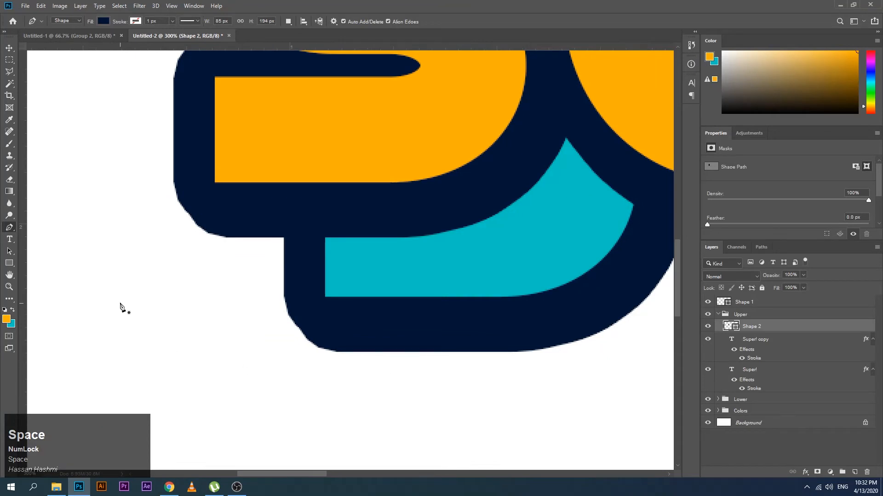
key("p")
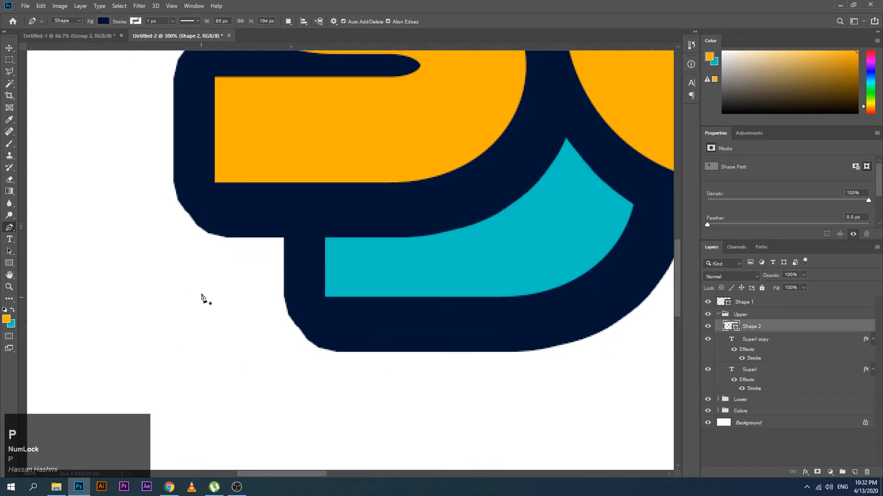
left_click(187, 211)
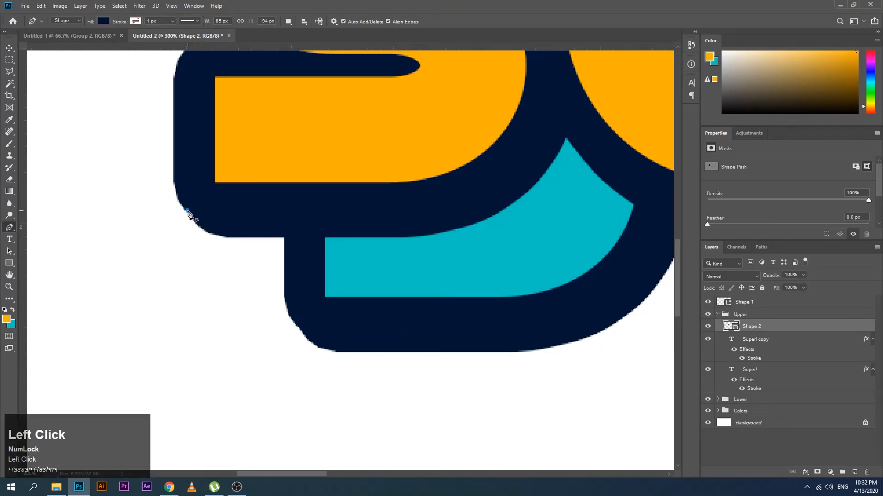
left_click(307, 337)
left_click(308, 243)
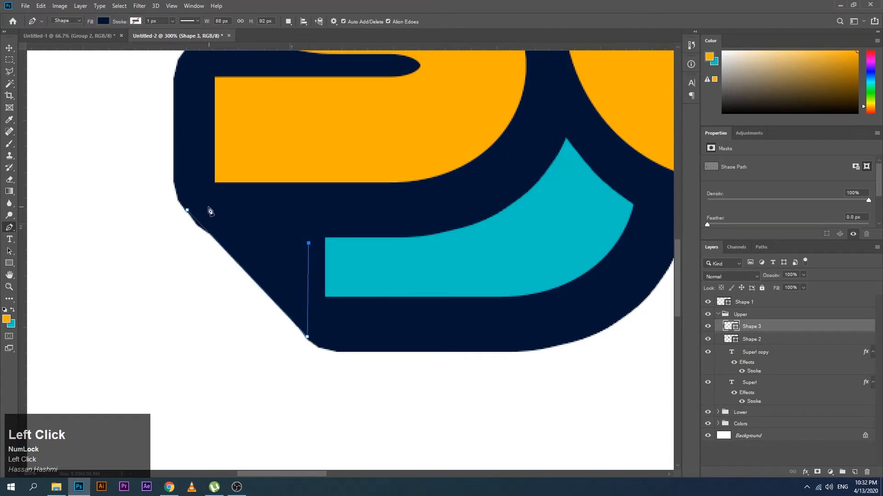
left_click(188, 211)
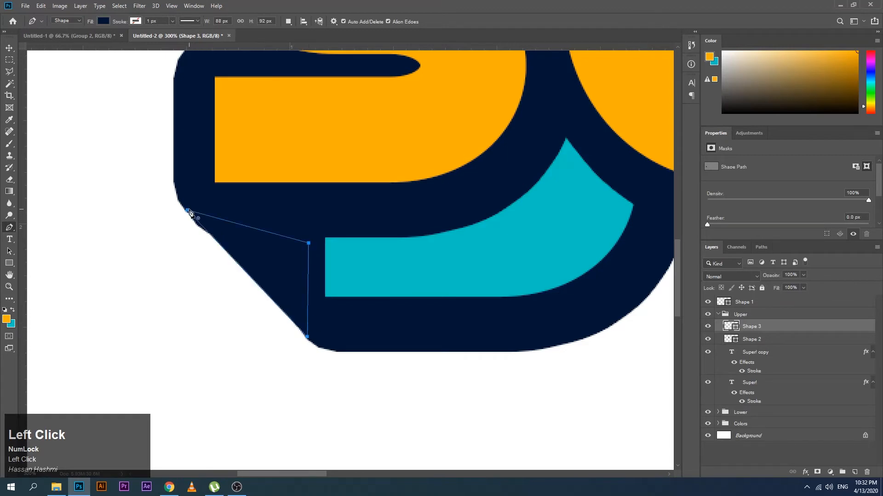
left_click(10, 49)
left_click(86, 214)
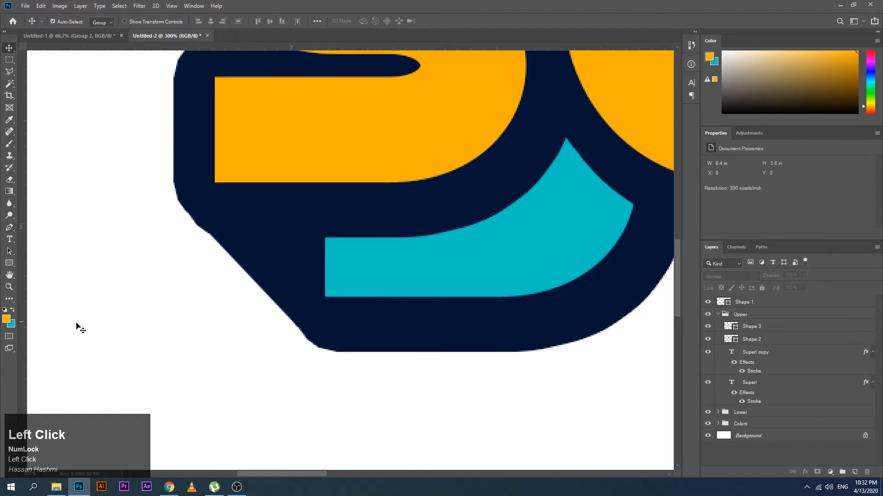
Unlock the Background layer to turn it into a regular layer.
left_click(9, 287)
left_click(467, 315, "alt")
key("space")
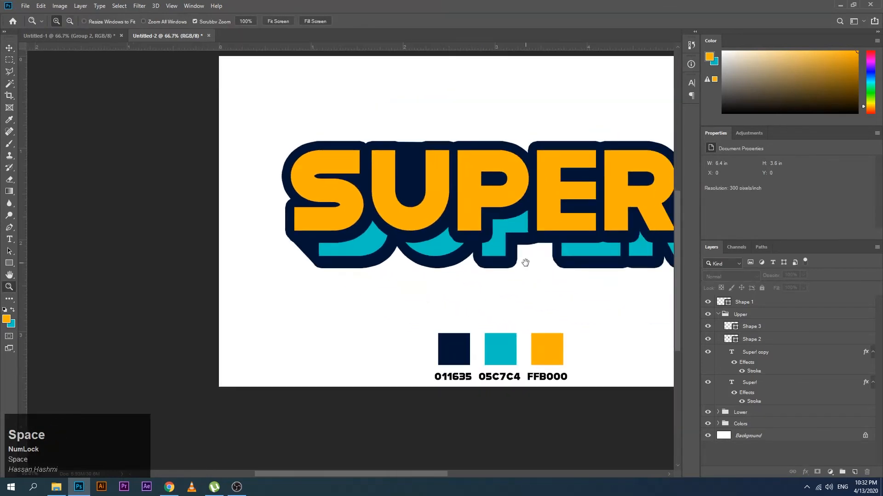
left_click_drag(526, 263, 318, 300)
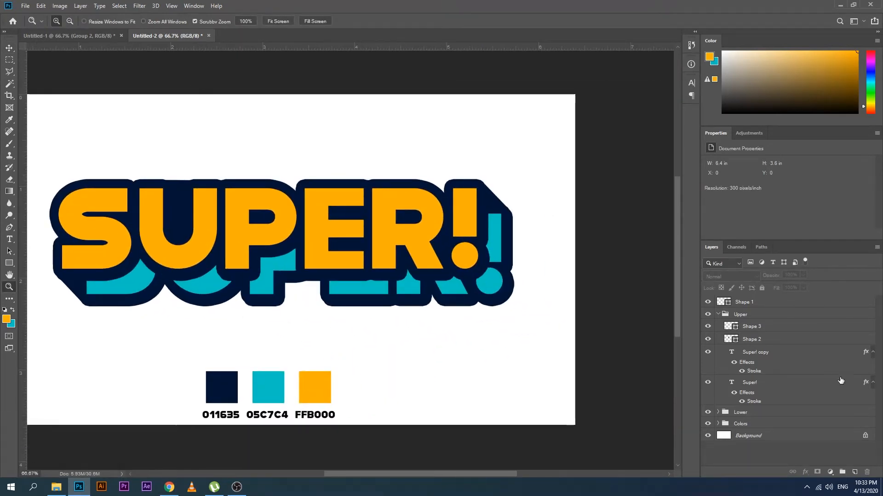
left_click(752, 440)
left_click(866, 436)
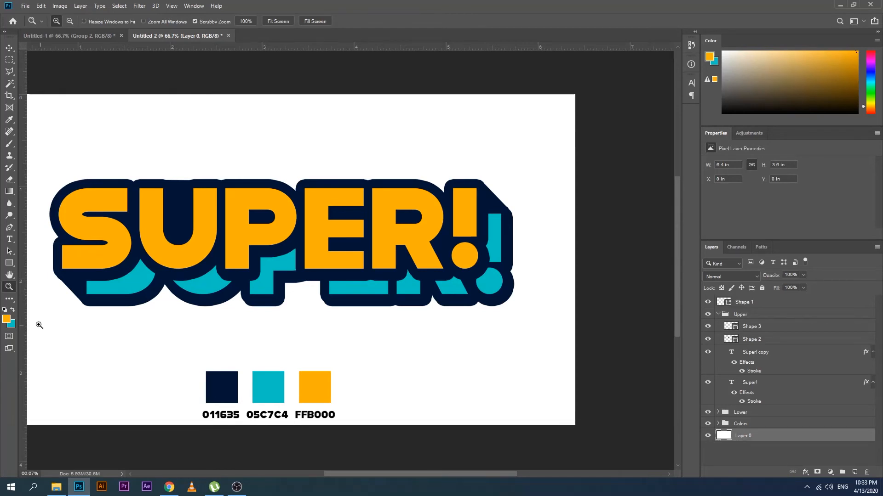
Set the foreground colour to navy 011635 and fill the unlocked background layer with it.
left_click(6, 319)
left_click(218, 389)
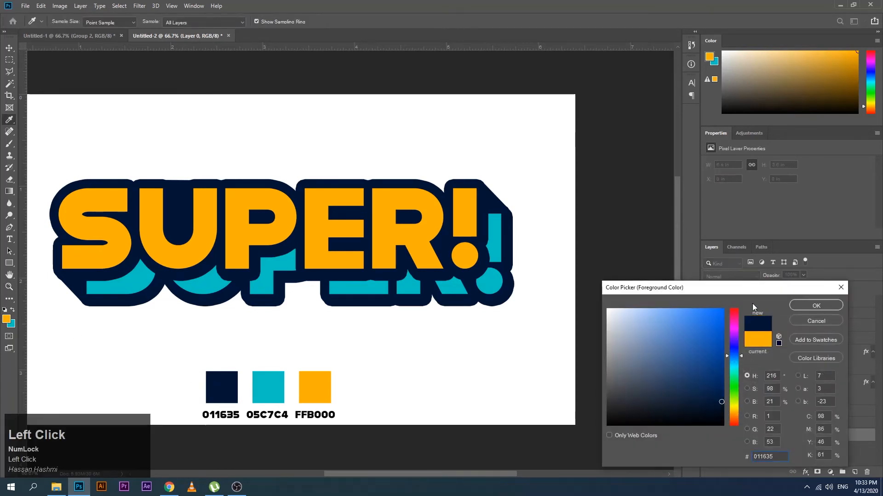
left_click(799, 306)
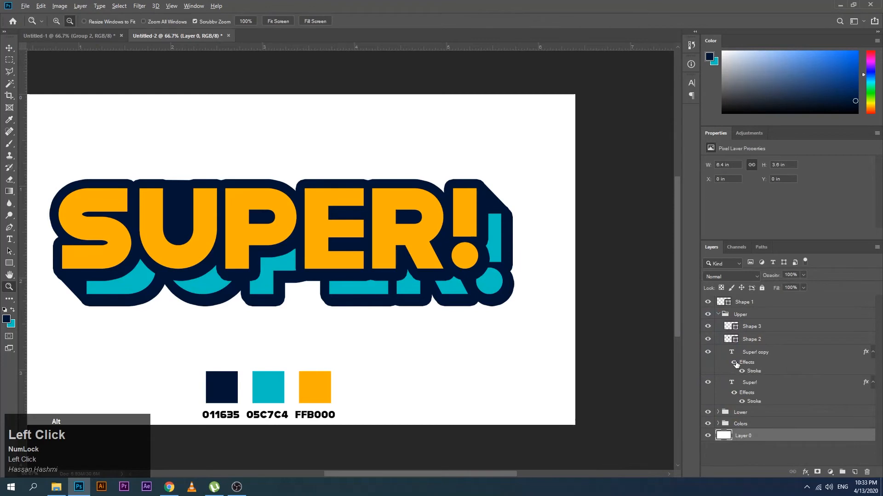
key("alt+BackSpace")
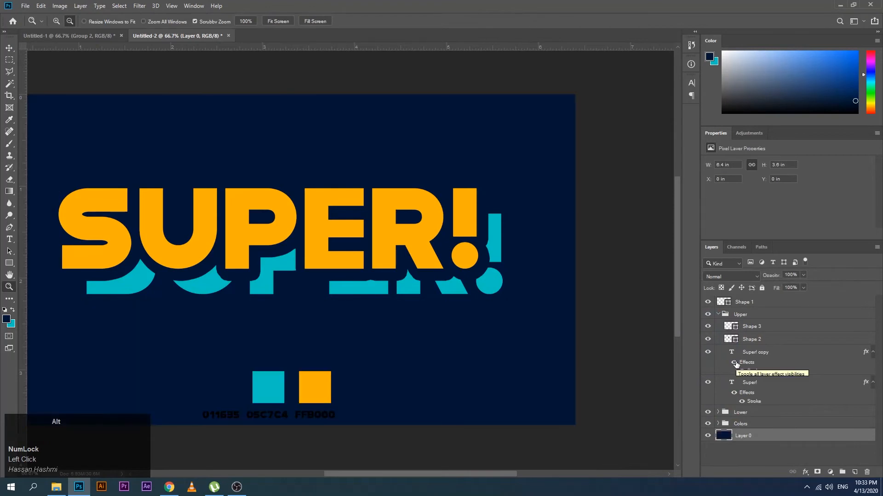
Group the Shape 1 layer with the Upper and Lower groups into one new layer group.
left_click(718, 315)
left_click(721, 303)
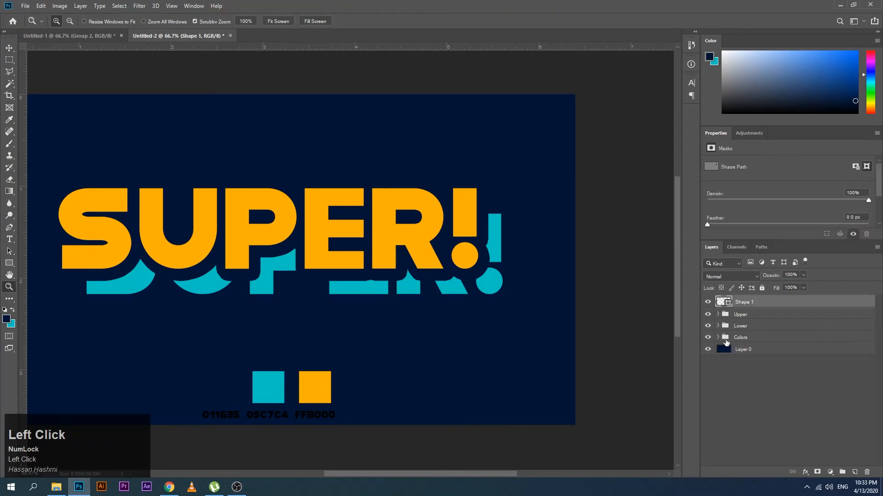
left_click(745, 316, "ctrl")
left_click(741, 326, "ctrl")
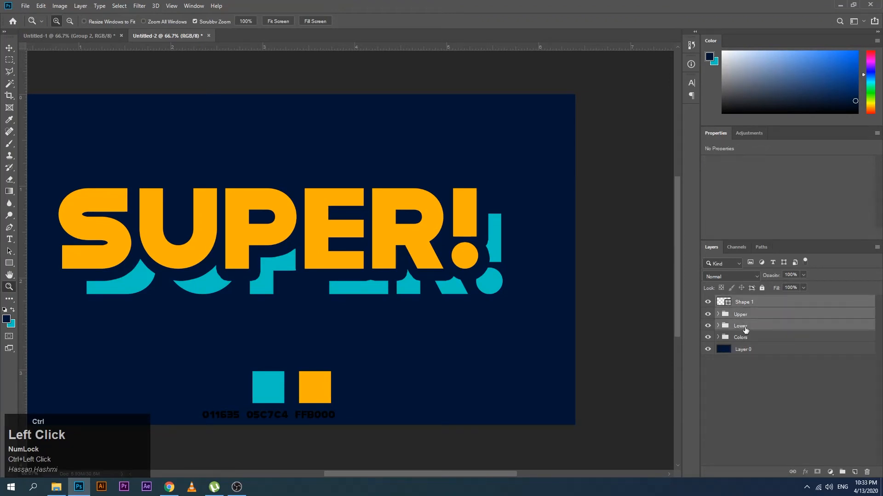
left_click(841, 473)
left_click(709, 302)
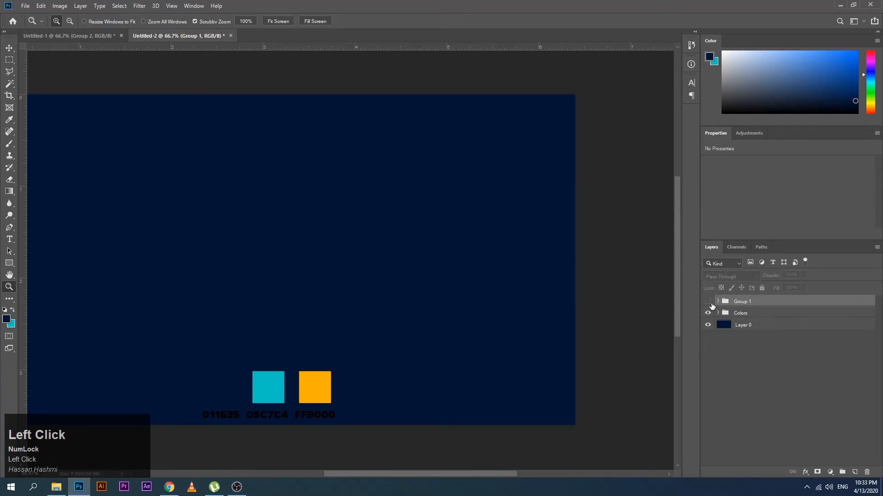
left_click(708, 302)
Add a white stroke effect to the new group containing both text versions.
right_click(748, 304)
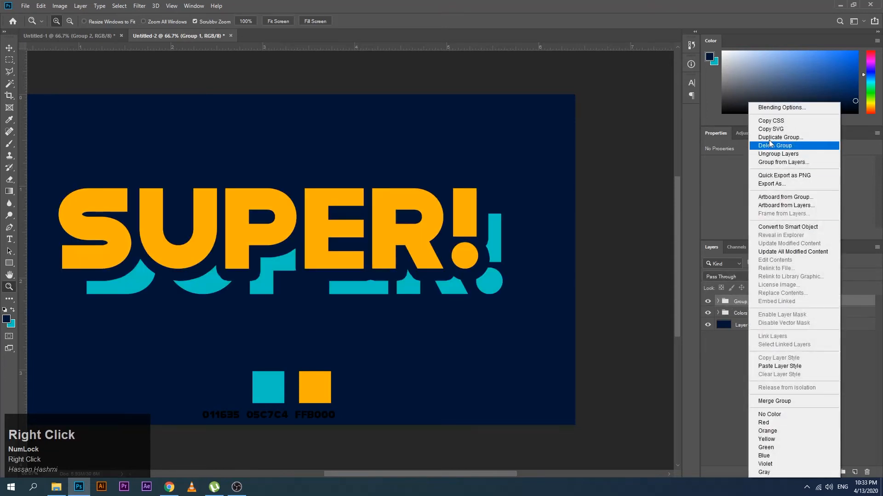
left_click(779, 107)
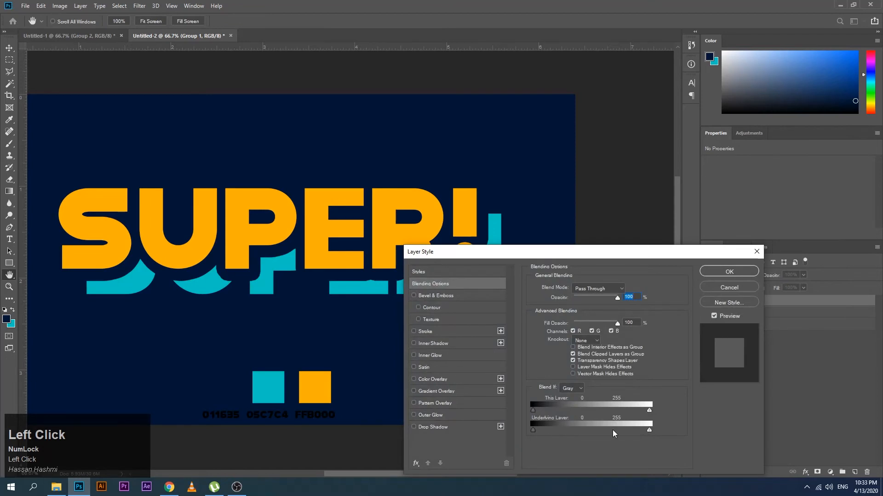
left_click(439, 333)
left_click(553, 353)
left_click_drag(628, 398, 561, 236)
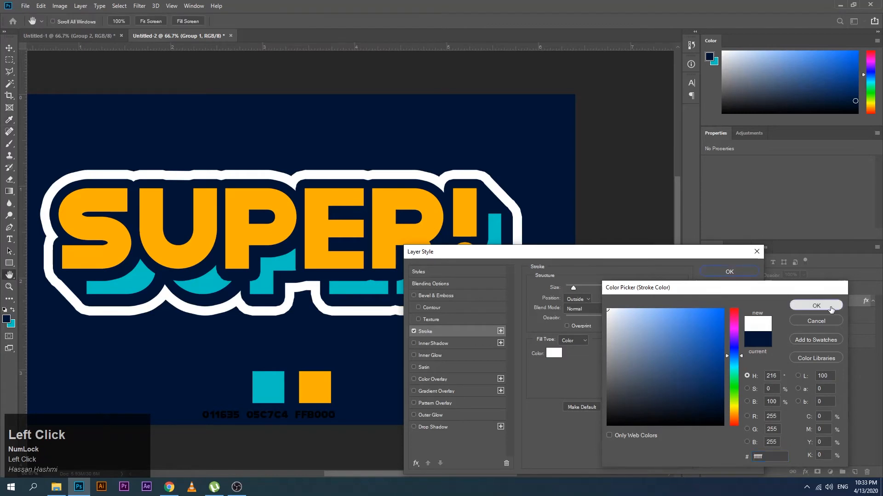
left_click(814, 305)
Set the group's white stroke size to 35 px with the position Outside, and apply the layer style.
double_click(621, 287)
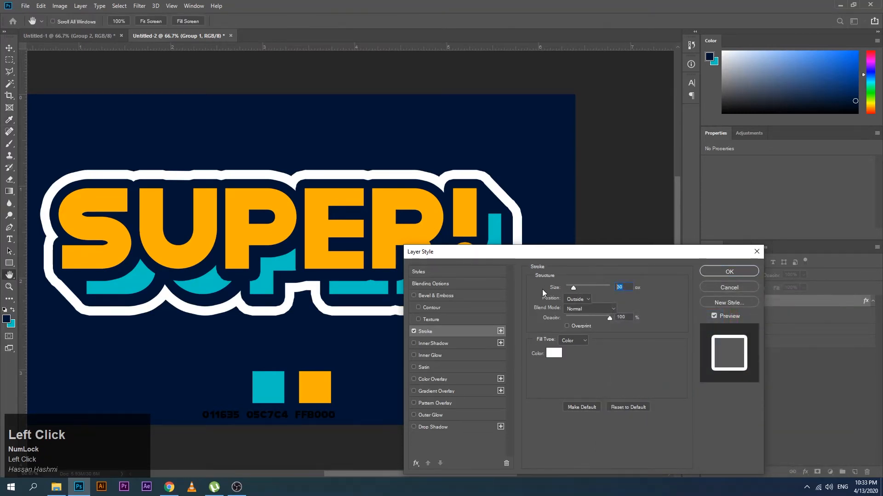
type("35")
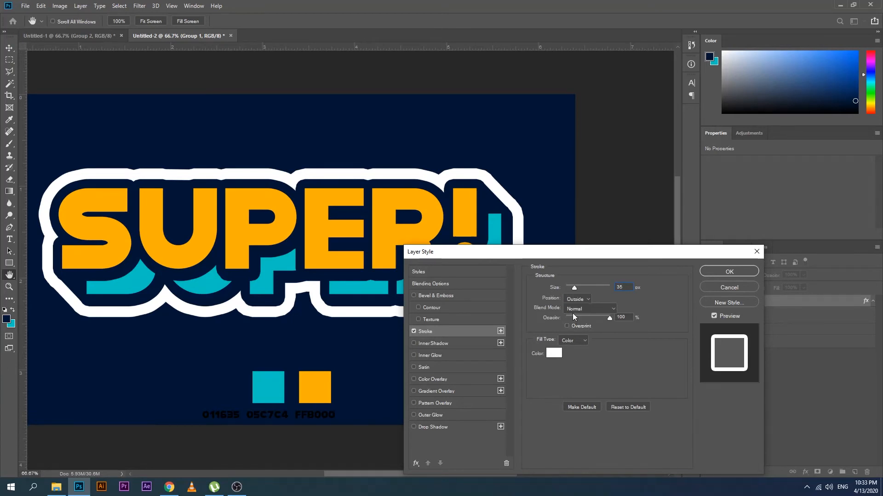
left_click(580, 297)
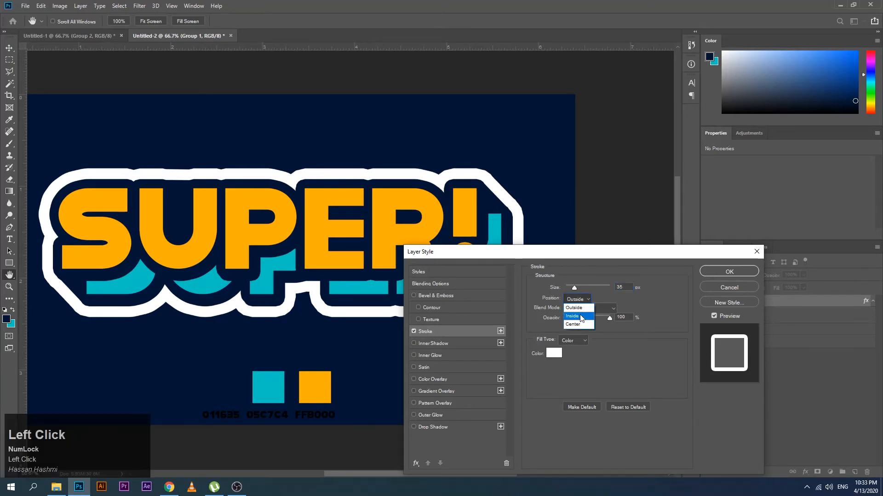
left_click(579, 307)
left_click(589, 300)
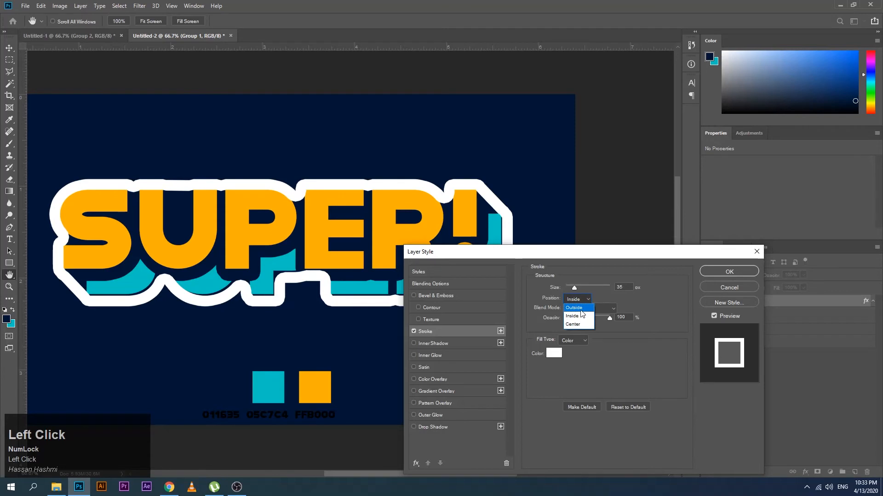
left_click(576, 300)
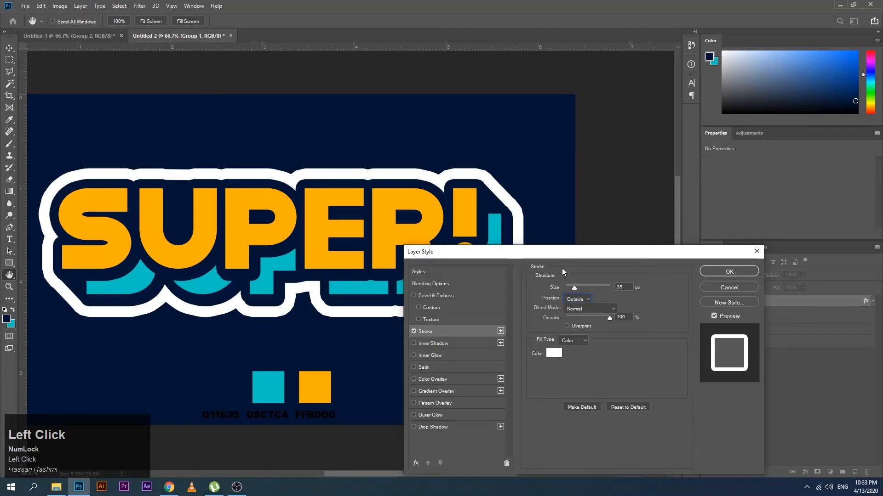
left_click(726, 272)
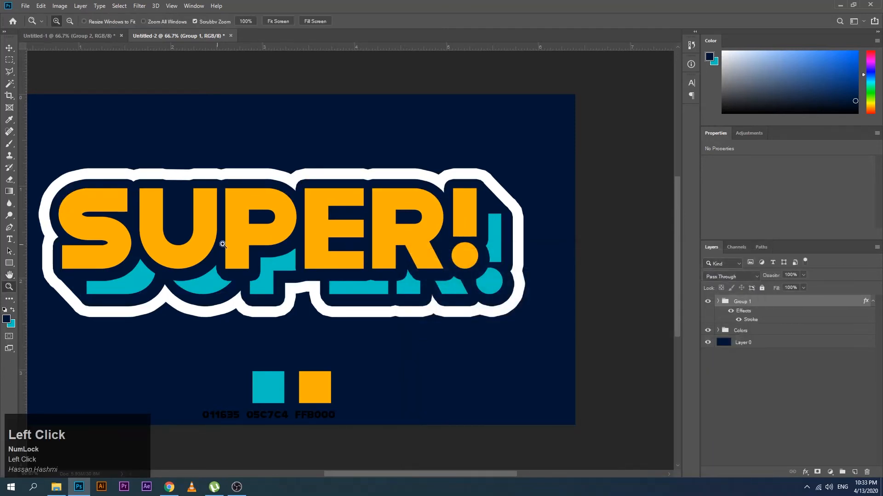
Add an Inner Shadow effect to the orange Super! copy text layer in the Upper group.
left_click(10, 49)
key("space")
left_click_drag(257, 199, 315, 202)
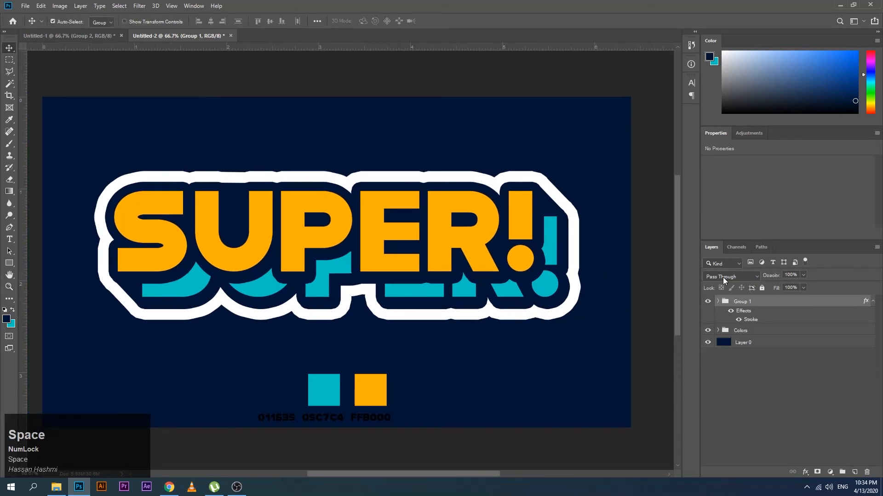
left_click(717, 302)
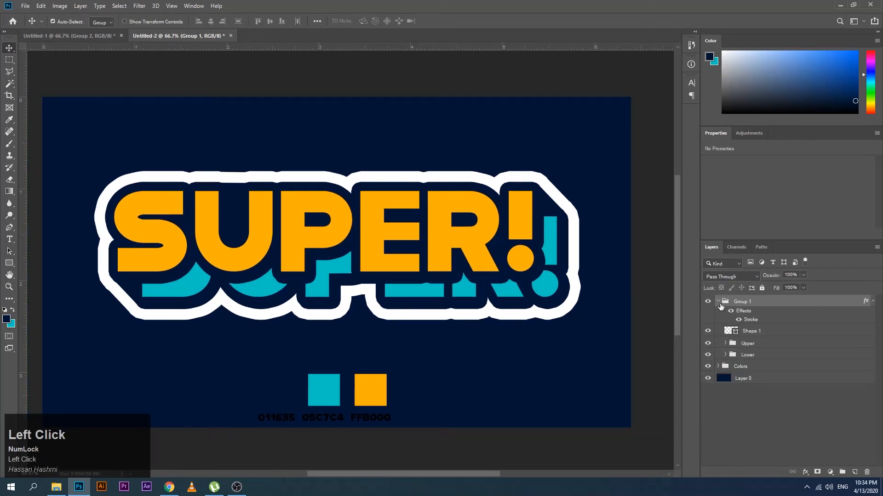
left_click(725, 344)
scroll(733, 377, "down", 1)
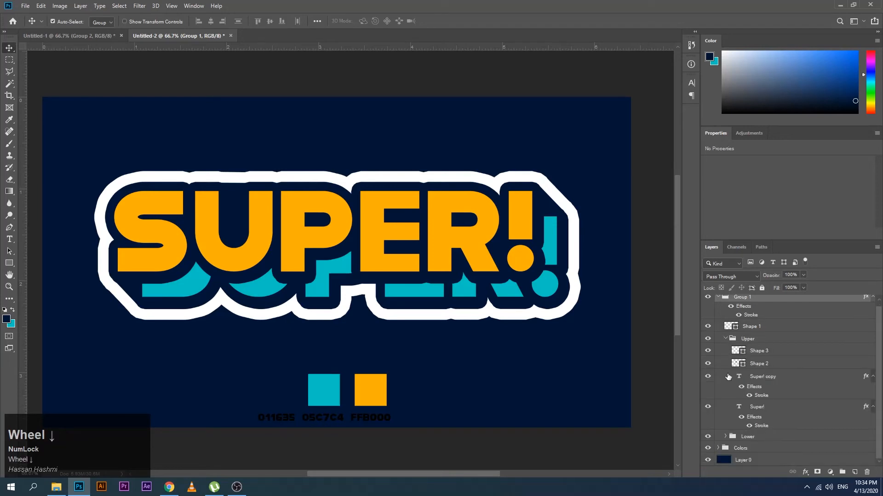
left_click(708, 380)
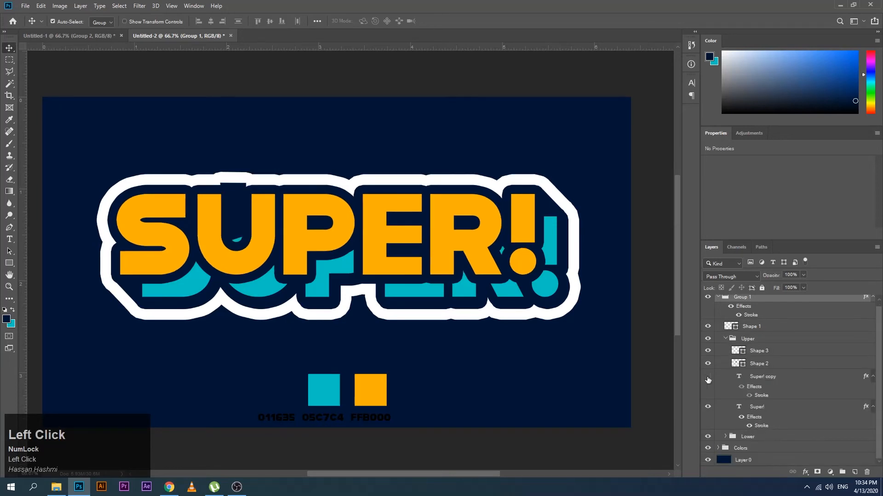
left_click(752, 381)
right_click(754, 381)
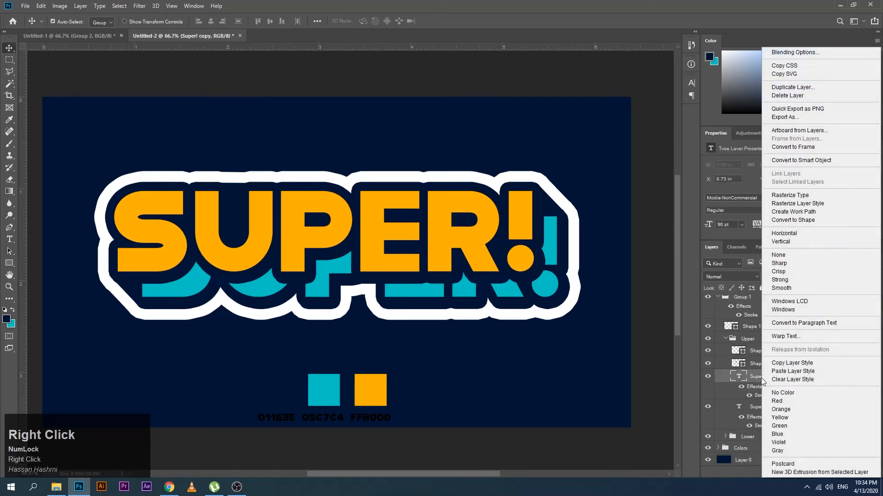
left_click(801, 54)
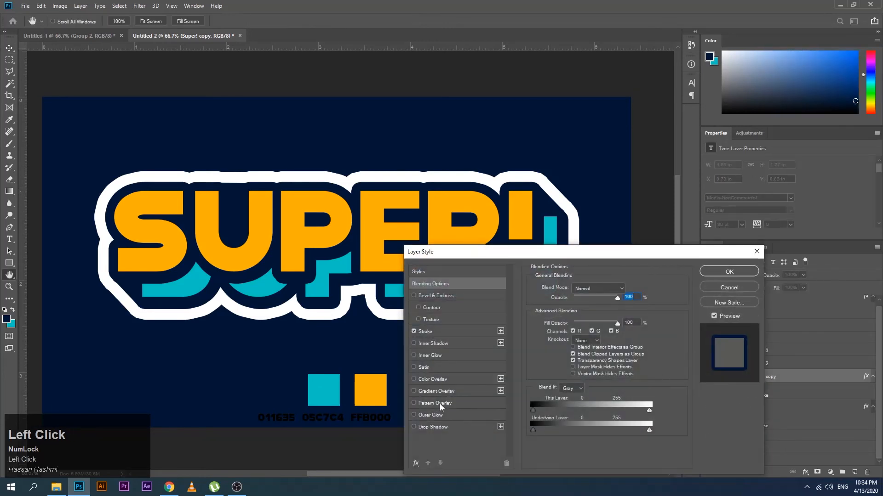
left_click(432, 343)
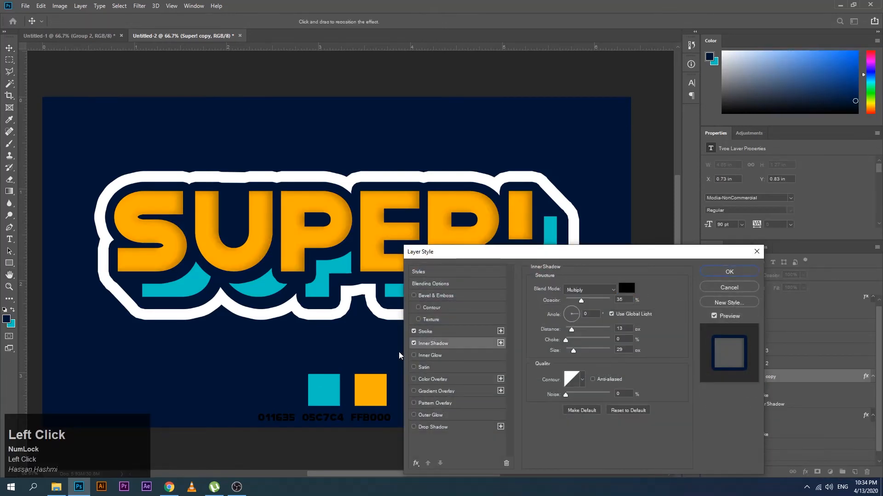
Set the inner shadow to 40% opacity, 11 px distance and 0 px size, and apply it to the orange text.
left_click(582, 302)
left_click_drag(583, 304, 586, 304)
left_click_drag(575, 354, 451, 353)
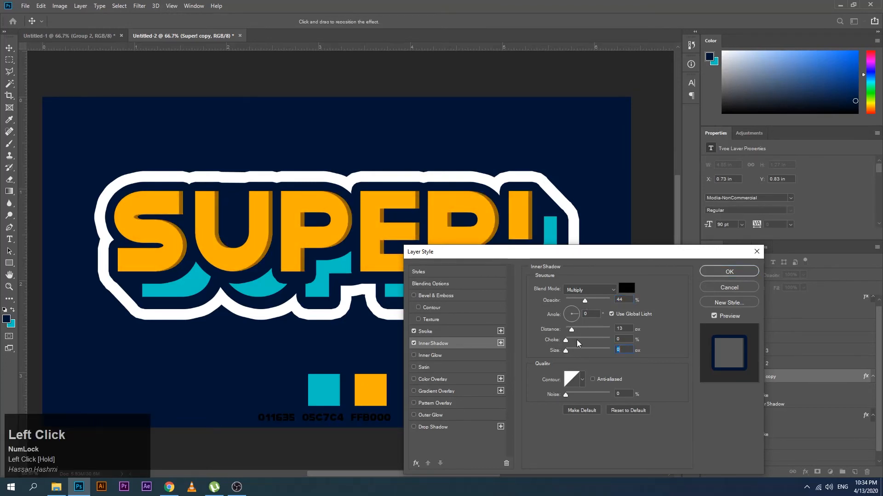
left_click_drag(572, 330, 571, 332)
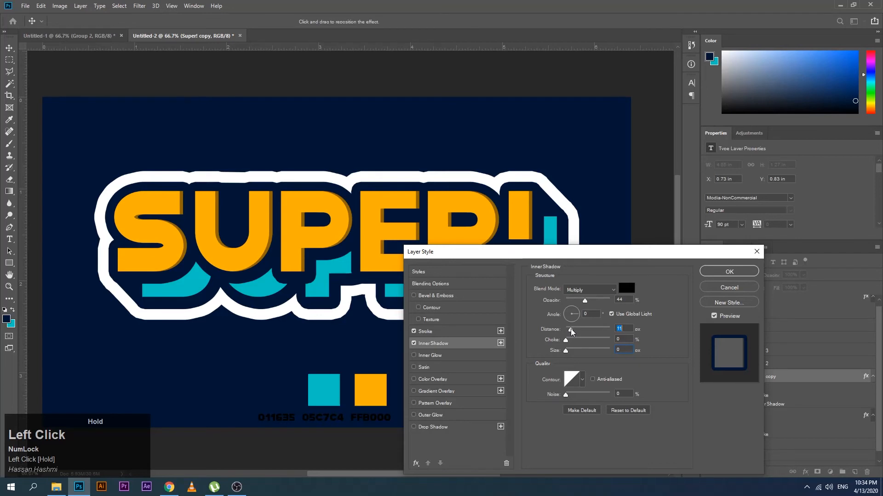
left_click(589, 314)
left_click_drag(625, 299, 609, 299)
type("40")
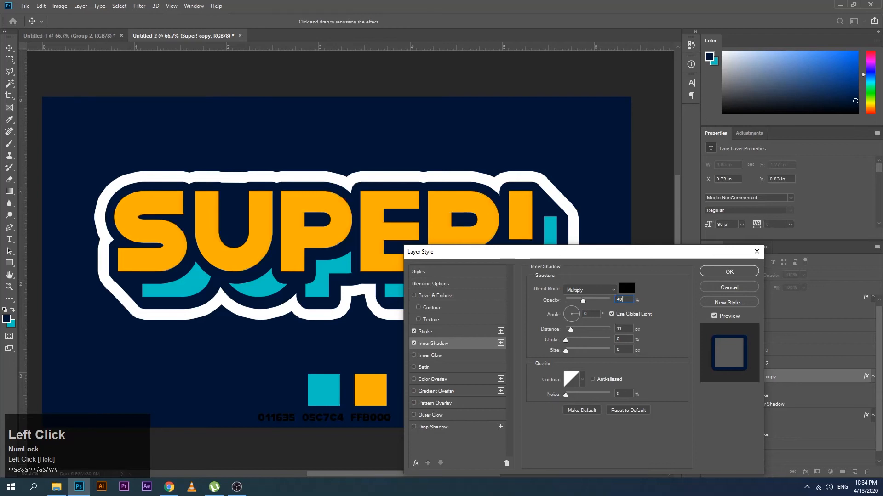
left_click(729, 272)
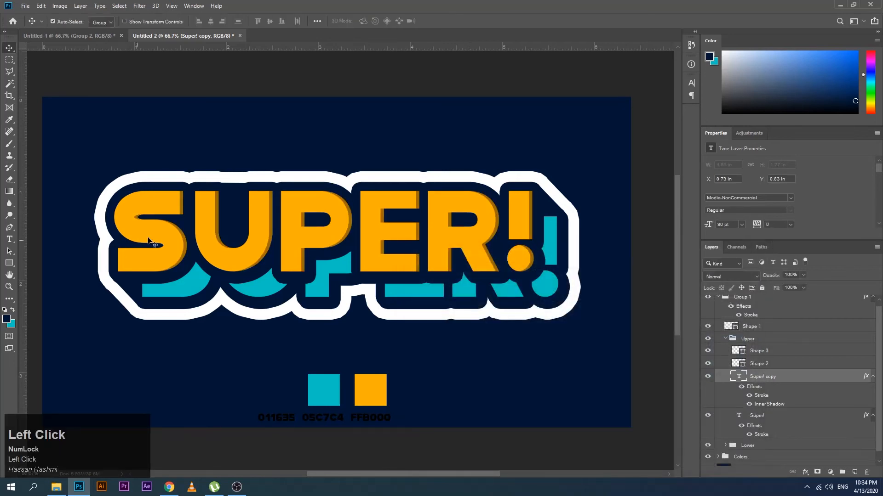
Copy the layer style of Super! copy and paste it onto the upper Super! text layer in the Lower group.
right_click(768, 377)
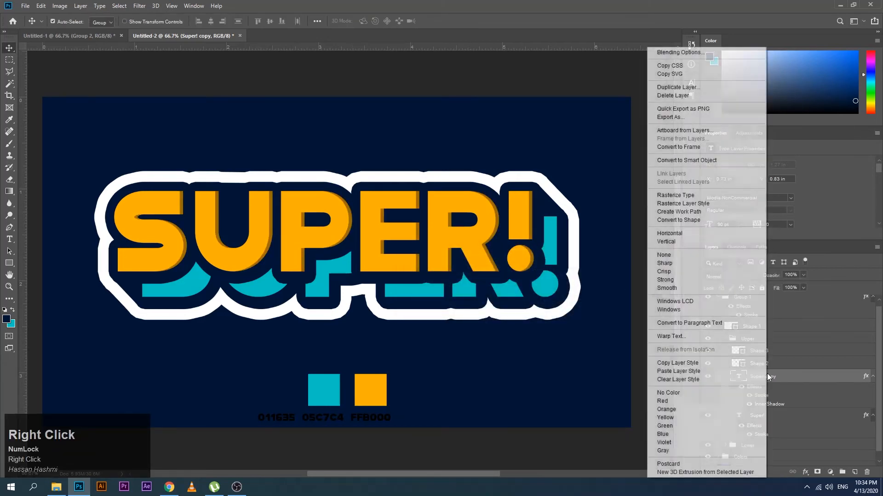
left_click(678, 362)
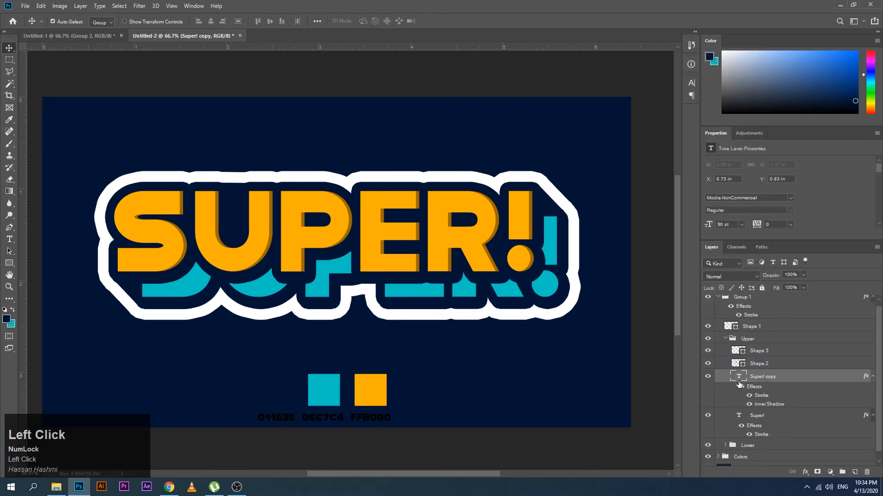
left_click(726, 340)
left_click(725, 356)
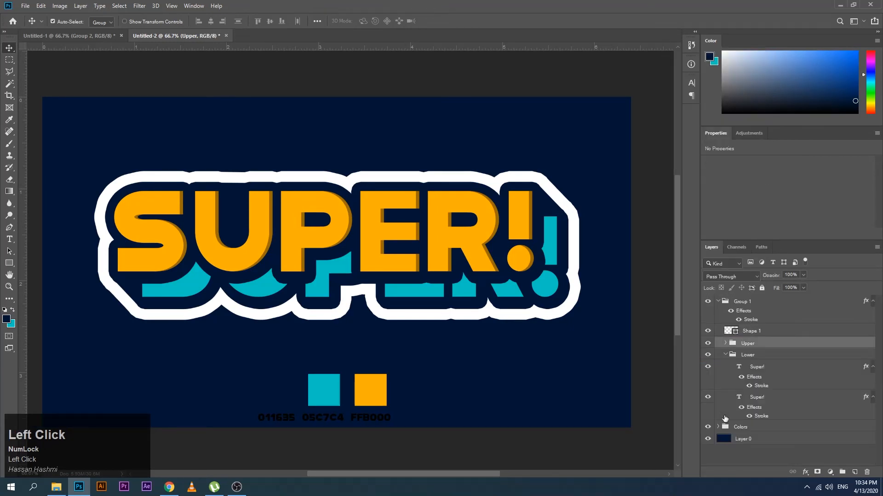
right_click(760, 373)
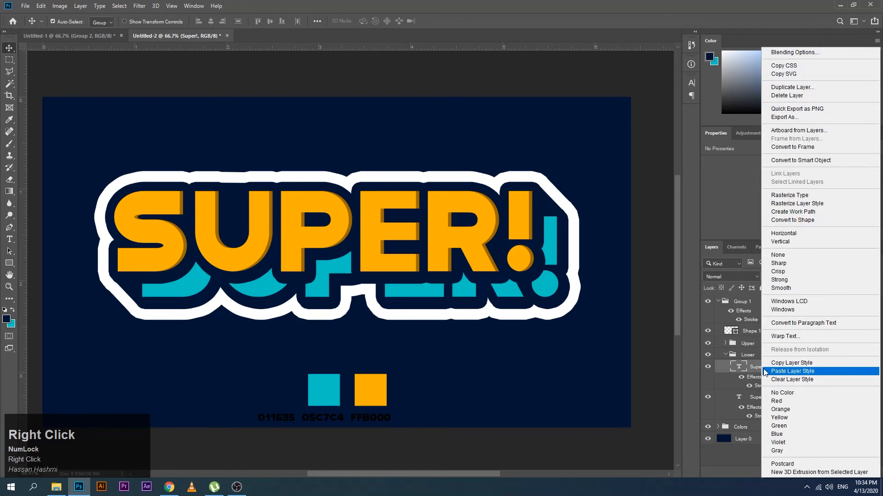
left_click(787, 372)
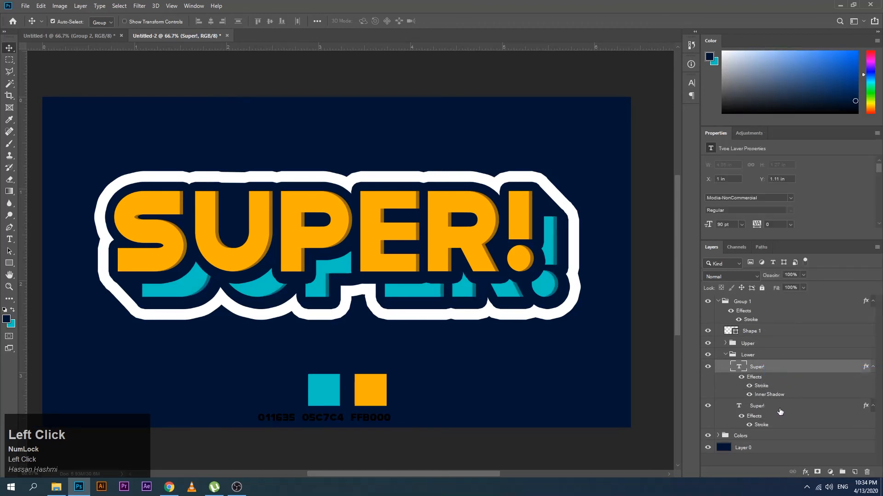
left_click(725, 355)
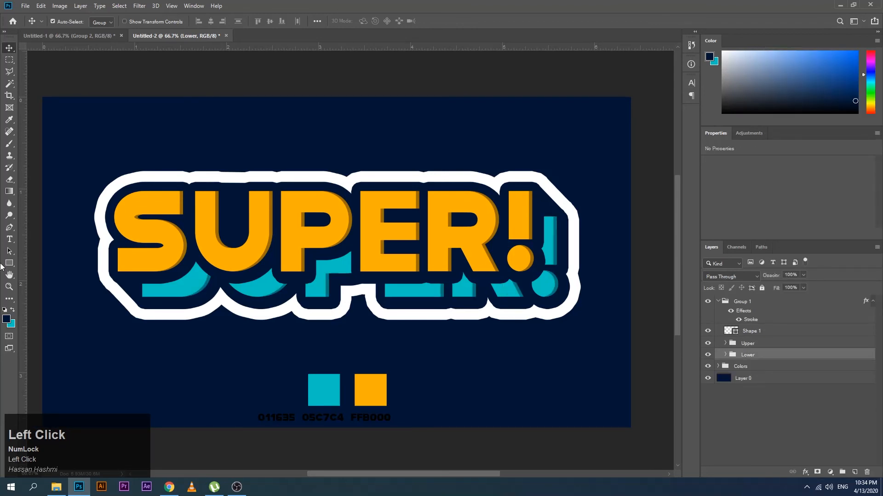
Examine the inner shadows and the white outline around the lower part of the R and exclamation mark.
left_click(8, 287)
left_click(524, 298)
left_click(524, 298)
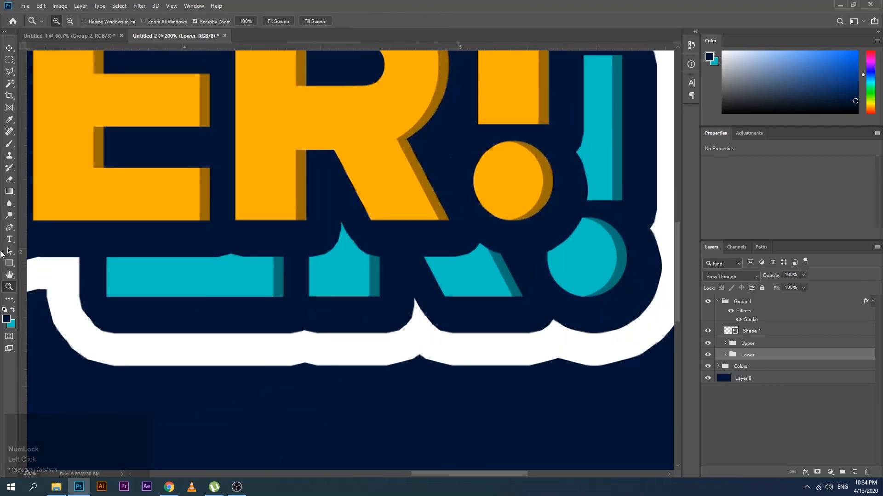
left_click(9, 288)
left_click(443, 323, "alt")
left_click(443, 324, "alt")
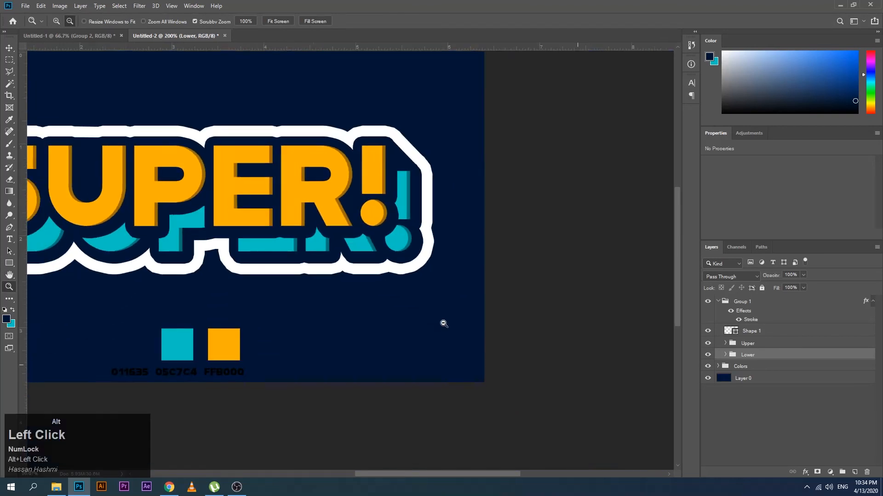
left_click_drag(159, 239, 339, 291)
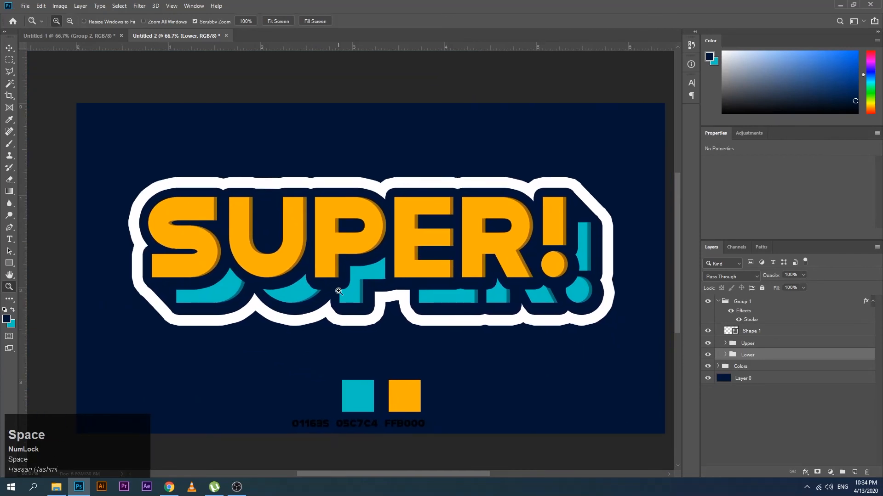
left_click(339, 291)
left_click(368, 282, "alt")
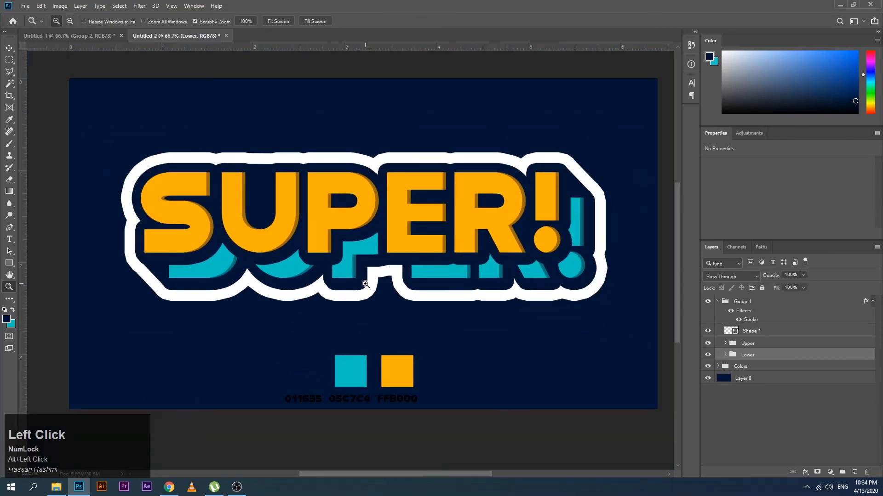
Hide the Colors group of swatches and deselect all layers.
left_click(707, 366)
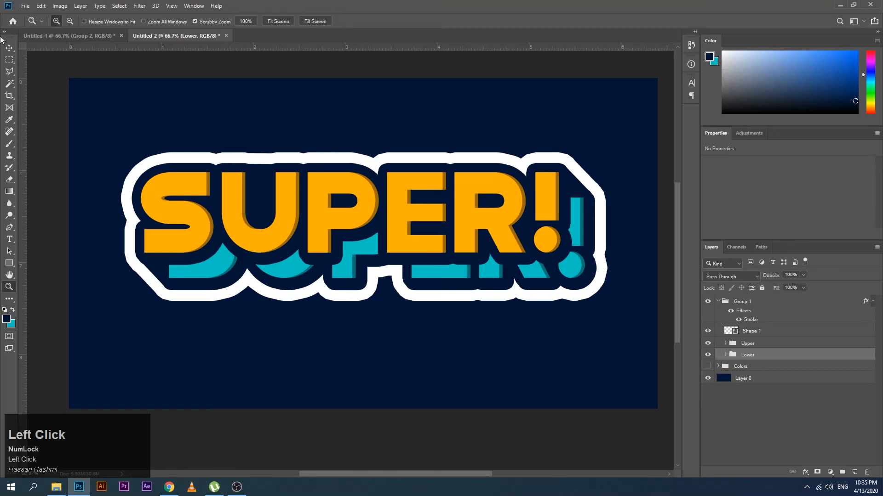
left_click(9, 47)
left_click(46, 177)
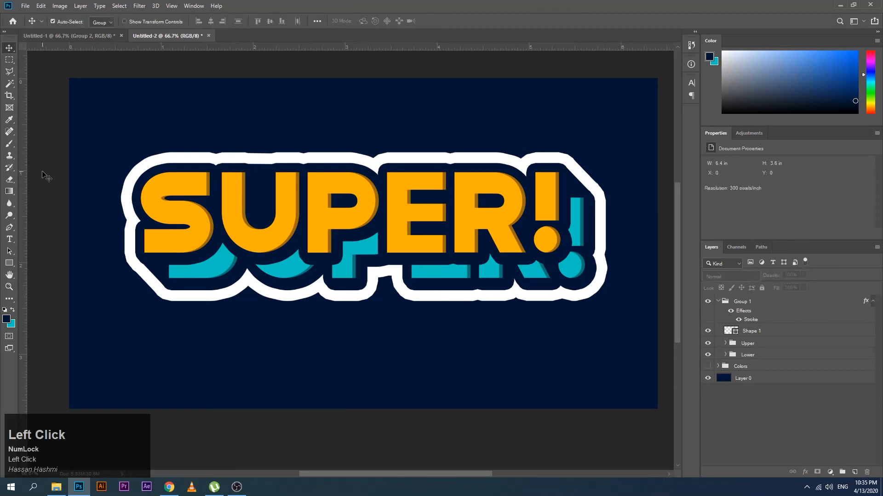